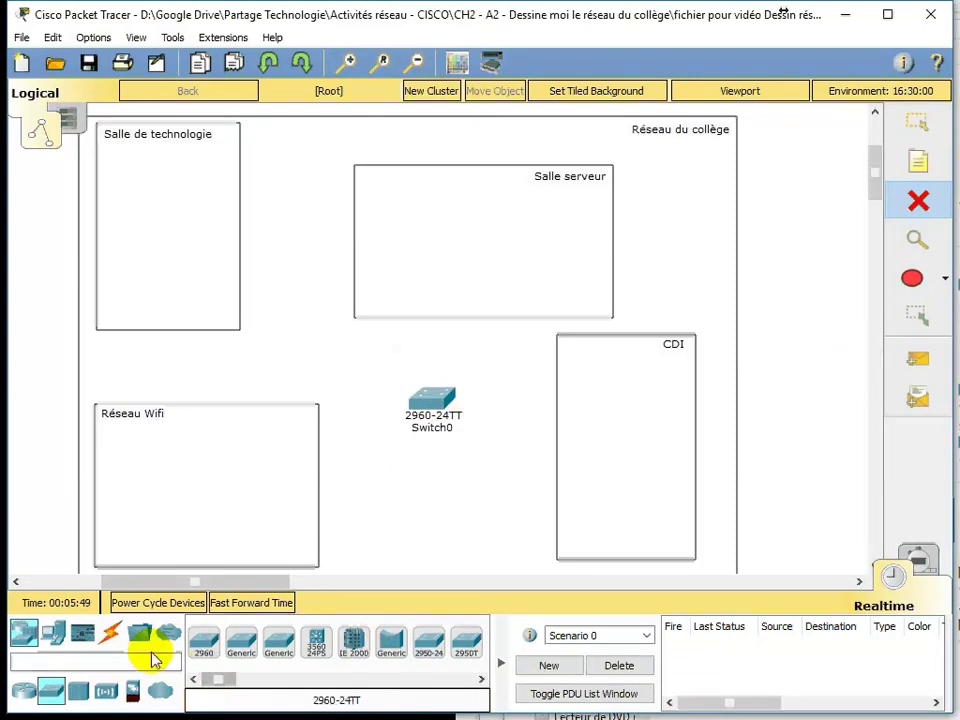
# - Place two generic PCs and, below them, a generic printer in the Salle de technologie area
pyautogui.click(53, 635)
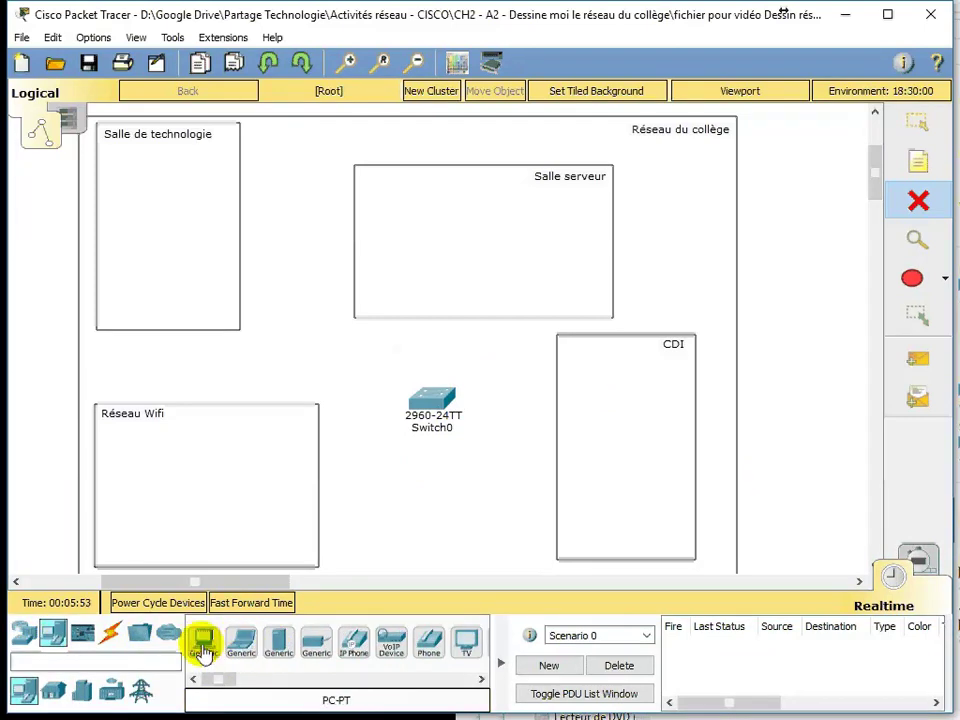
pyautogui.moveTo(203, 648); pyautogui.dragTo(157, 175)
pyautogui.moveTo(199, 640); pyautogui.dragTo(157, 243)
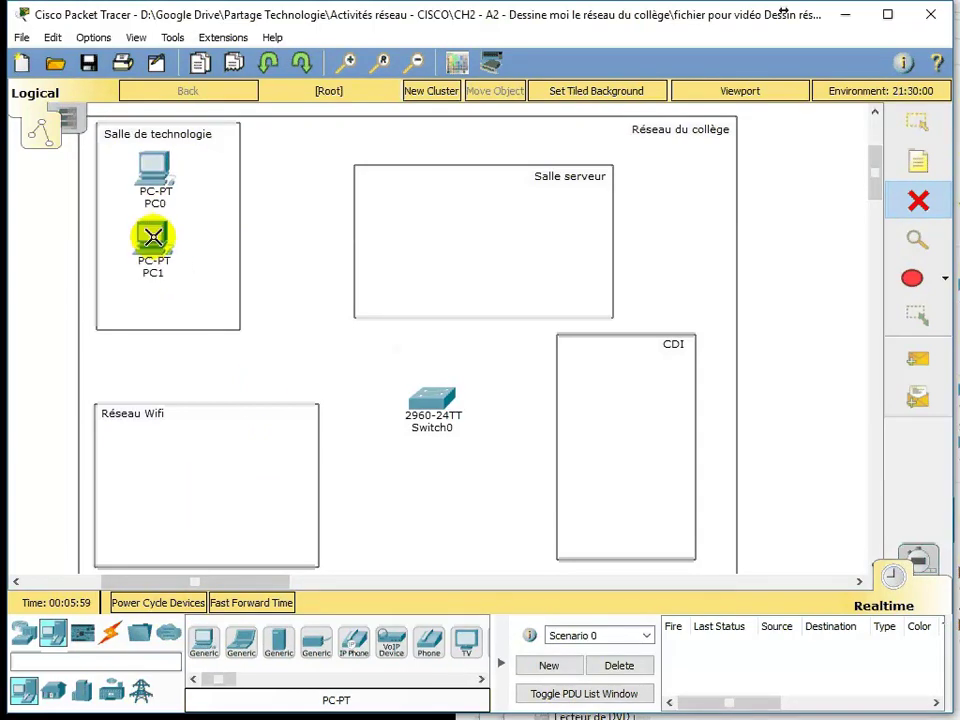
pyautogui.moveTo(328, 658); pyautogui.dragTo(166, 298)
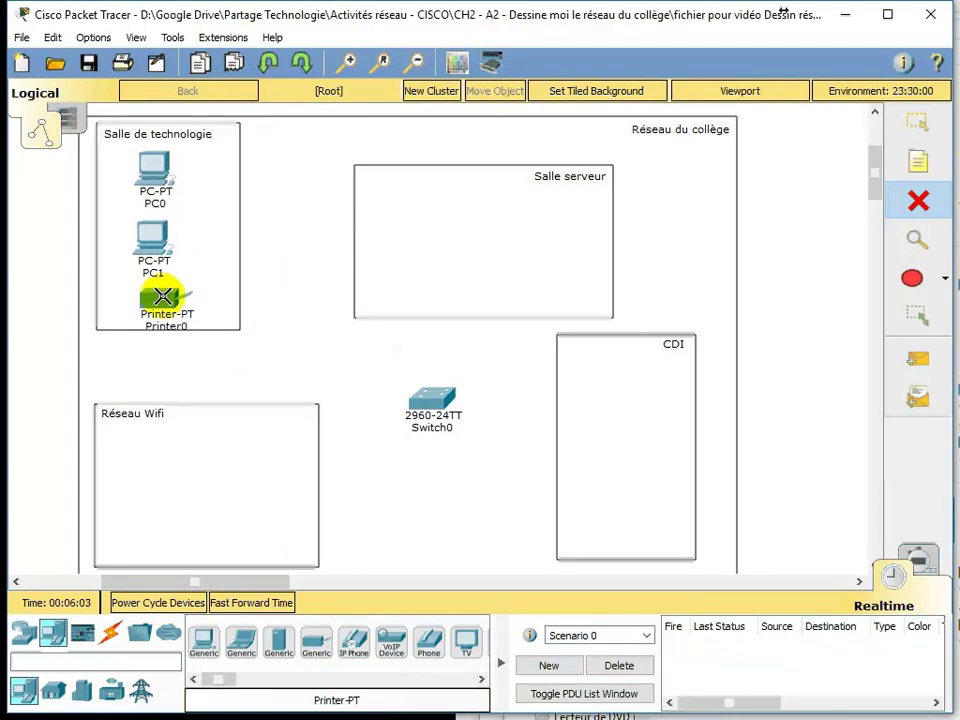
# - Place two generic PCs and a generic printer in a column inside the CDI area
pyautogui.click(205, 642)
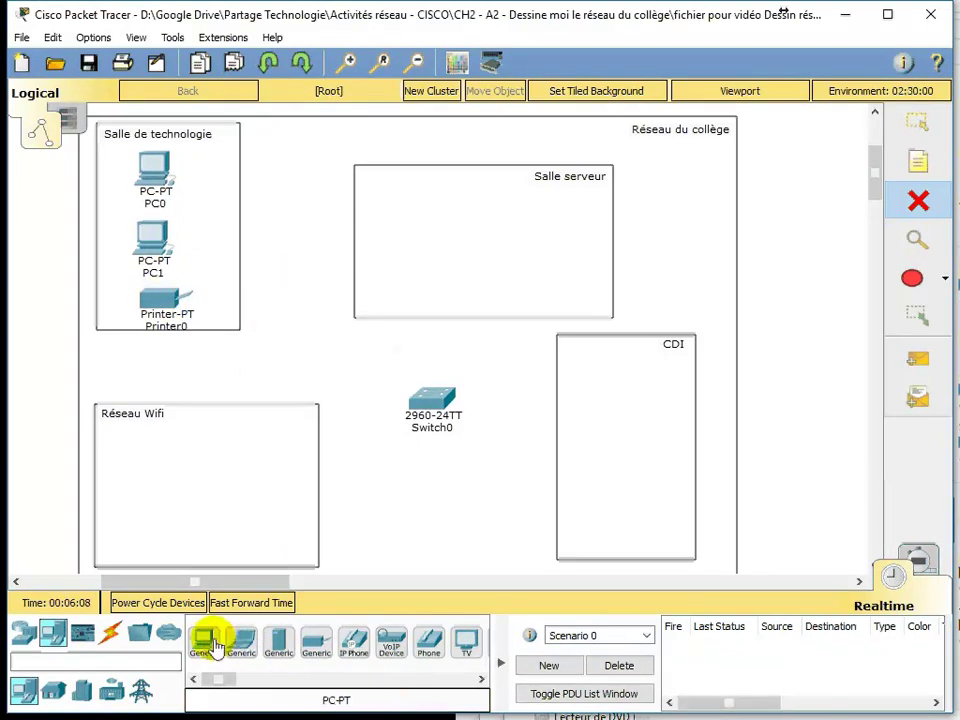
pyautogui.click(619, 370)
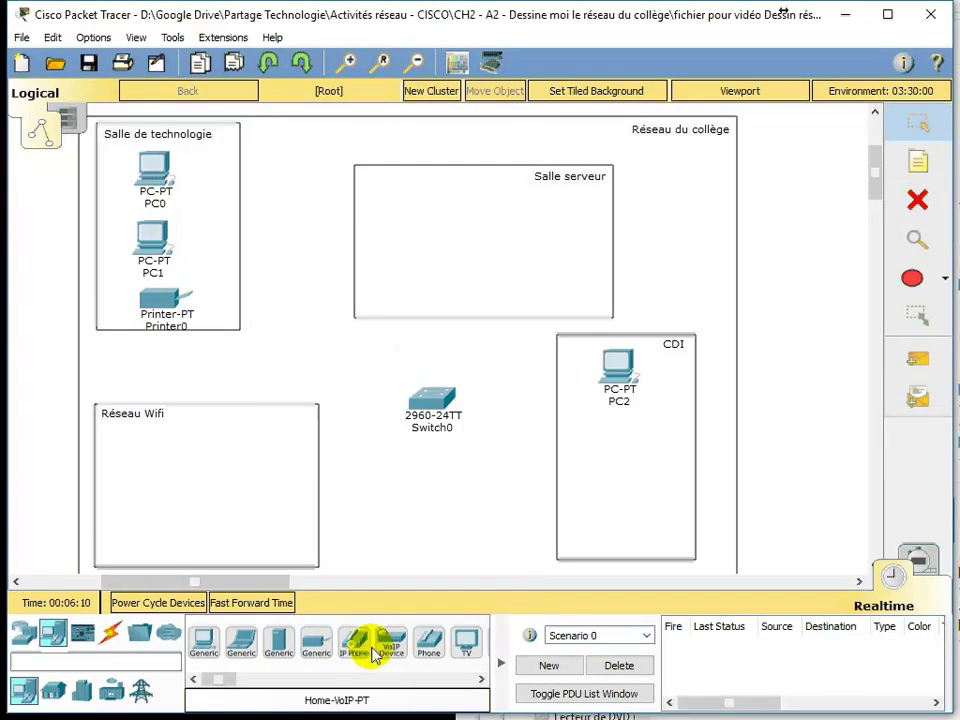
pyautogui.click(204, 640)
pyautogui.click(616, 442)
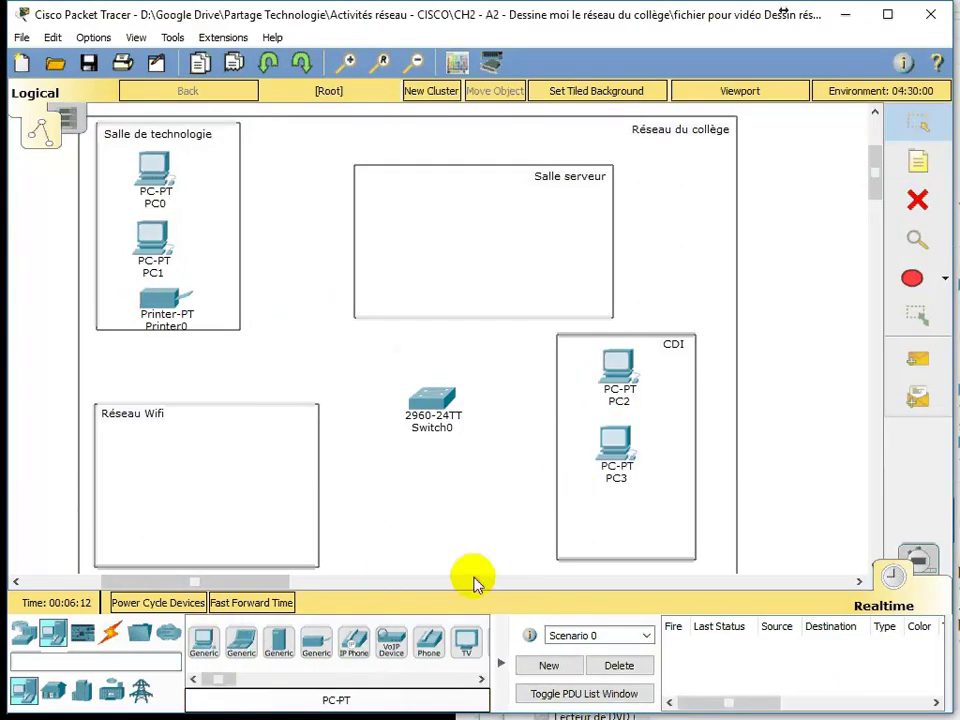
pyautogui.click(316, 645)
pyautogui.click(617, 514)
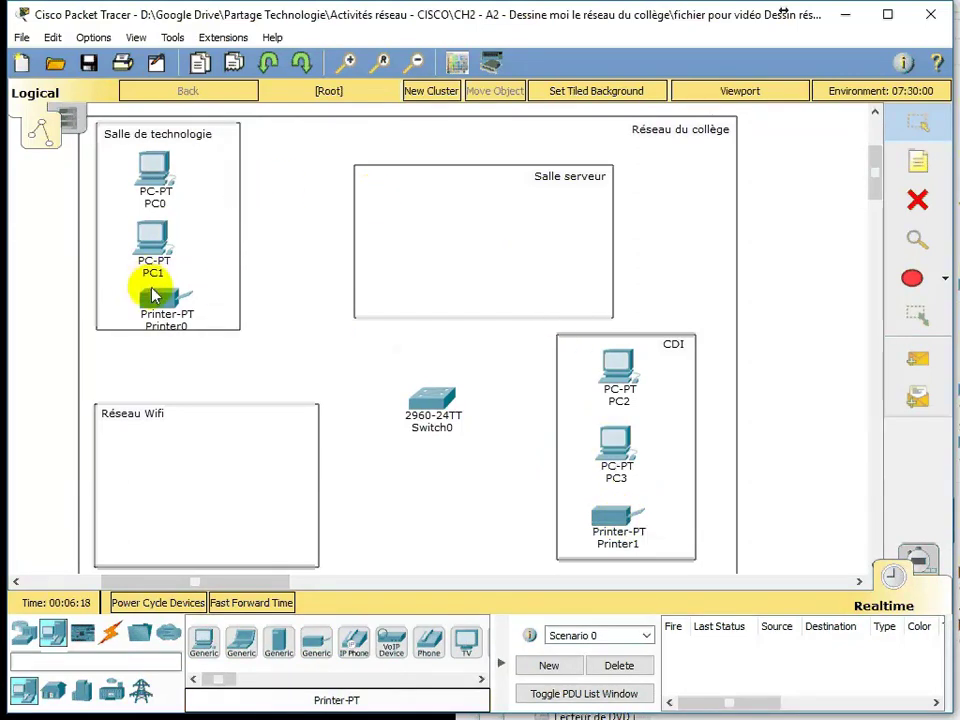
# - Shift Printer0, PC1 and PC0 slightly so they and their labels fit within the Salle de technologie frame
pyautogui.moveTo(168, 300); pyautogui.dragTo(165, 290)
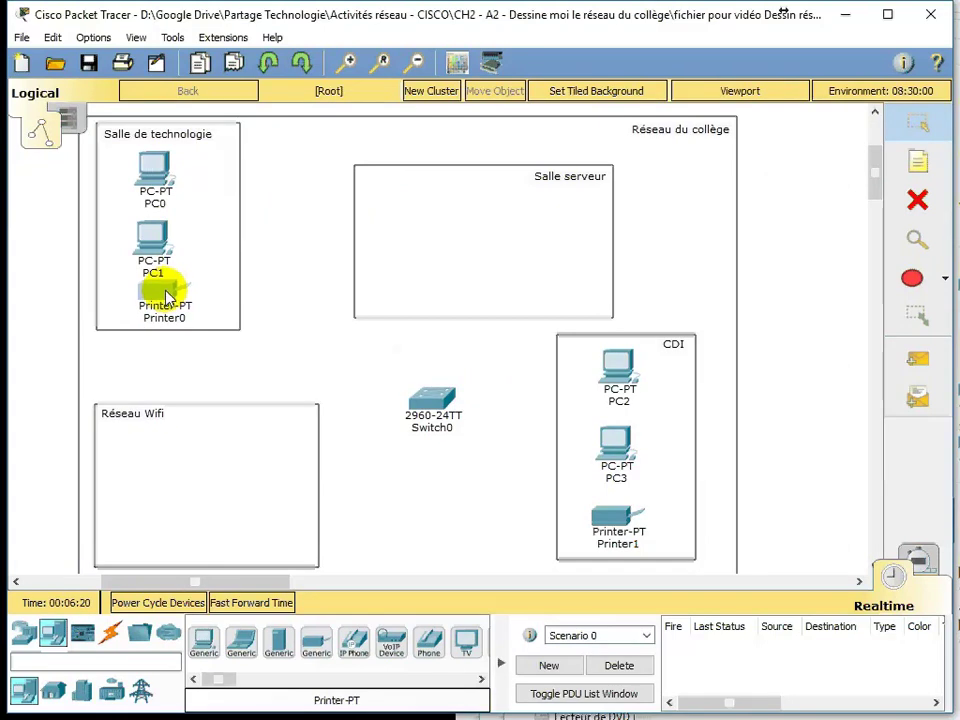
pyautogui.moveTo(159, 245); pyautogui.dragTo(163, 233)
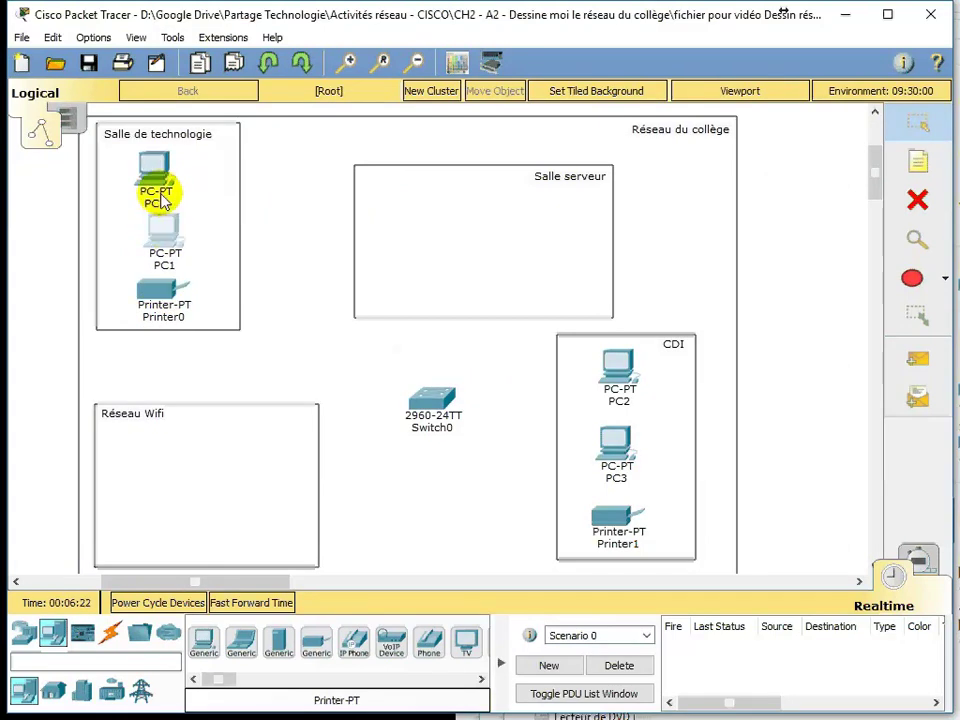
pyautogui.moveTo(154, 165); pyautogui.dragTo(166, 160)
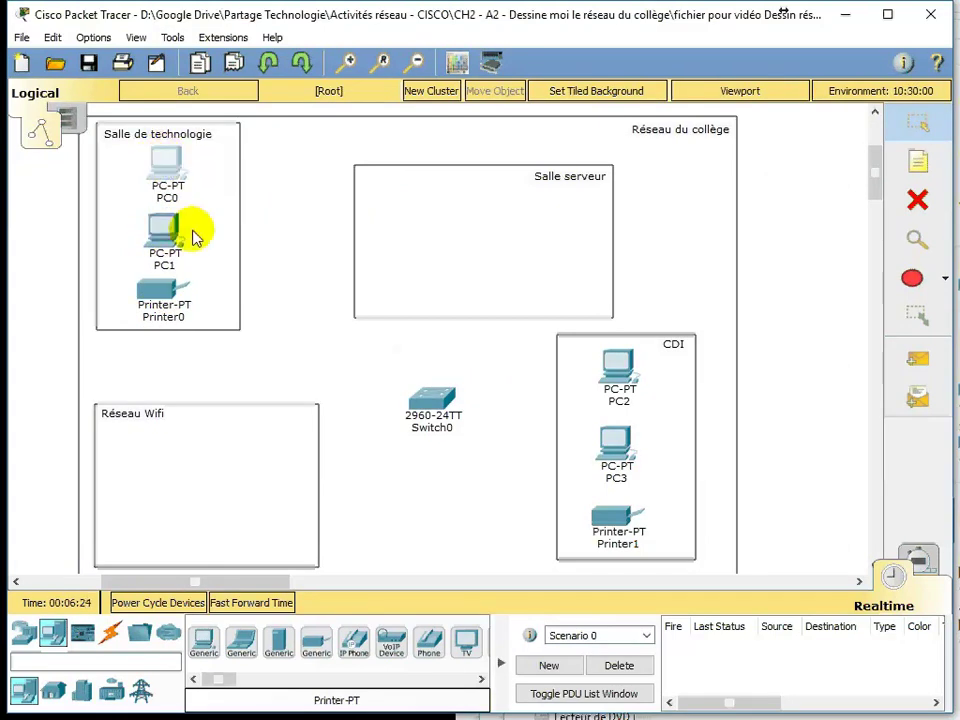
# - Connect PC0's FastEthernet0 port to FastEthernet0/1 on Switch0 with a Copper Straight-Through cable
pyautogui.click(110, 632)
pyautogui.click(279, 650)
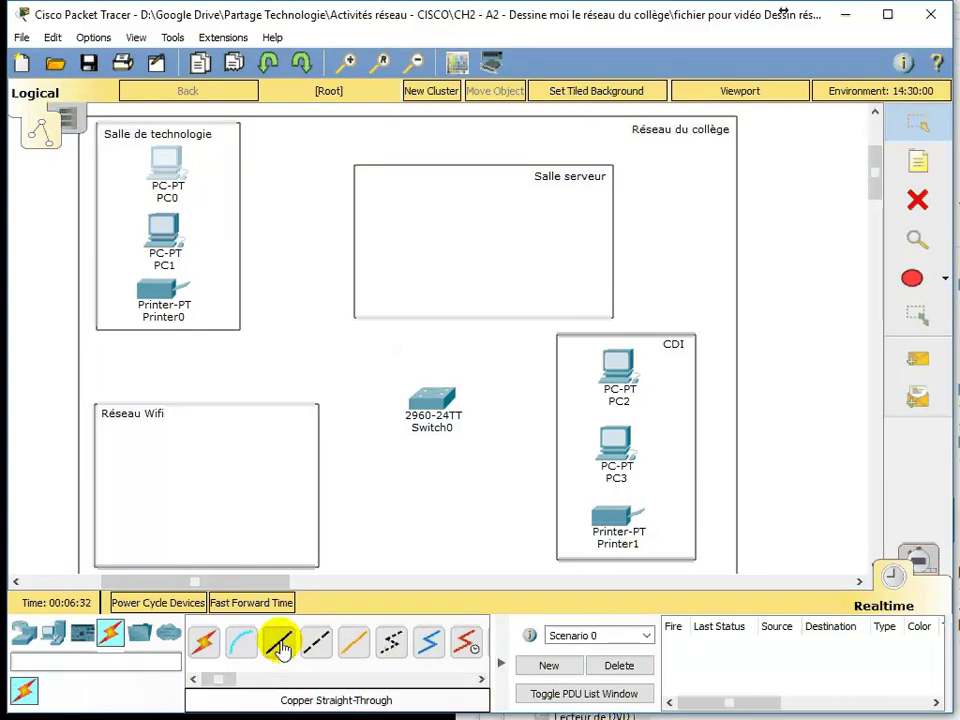
pyautogui.click(165, 163)
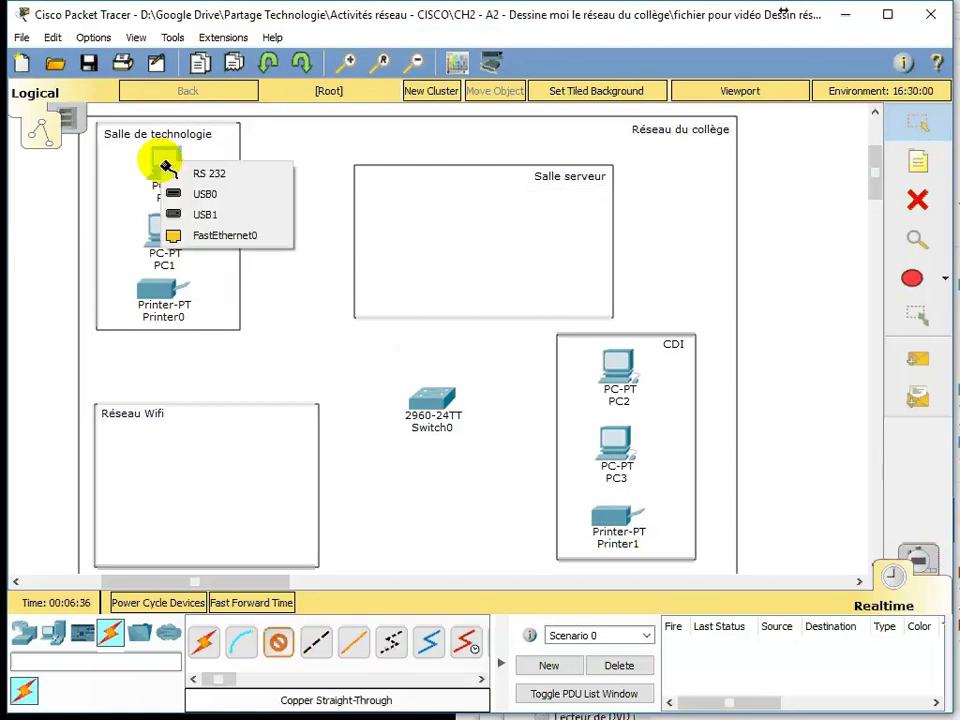
pyautogui.click(240, 240)
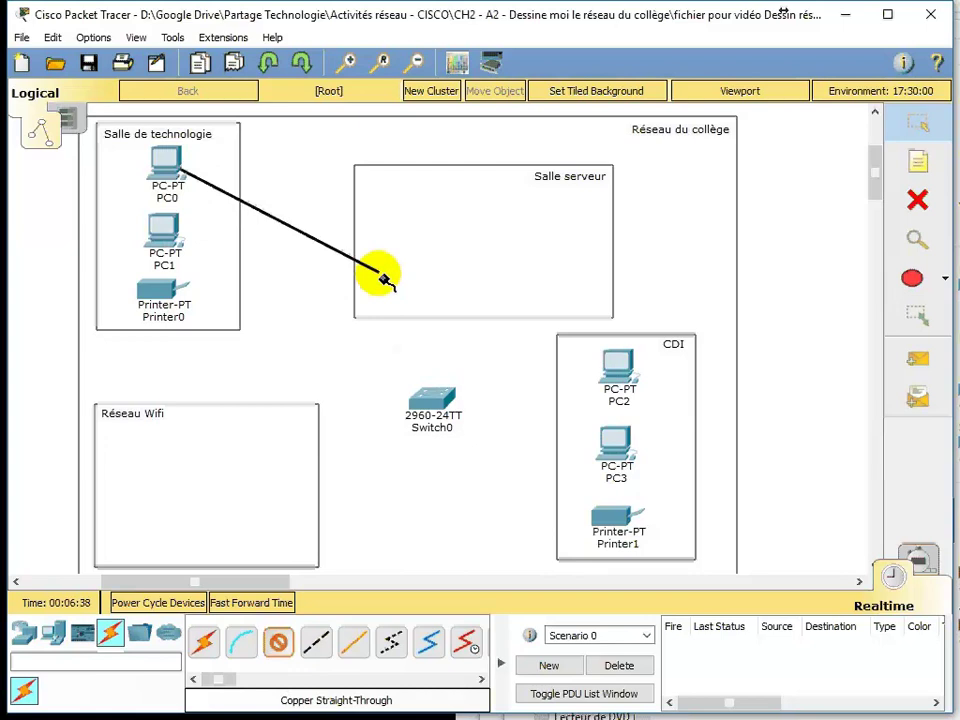
pyautogui.click(437, 396)
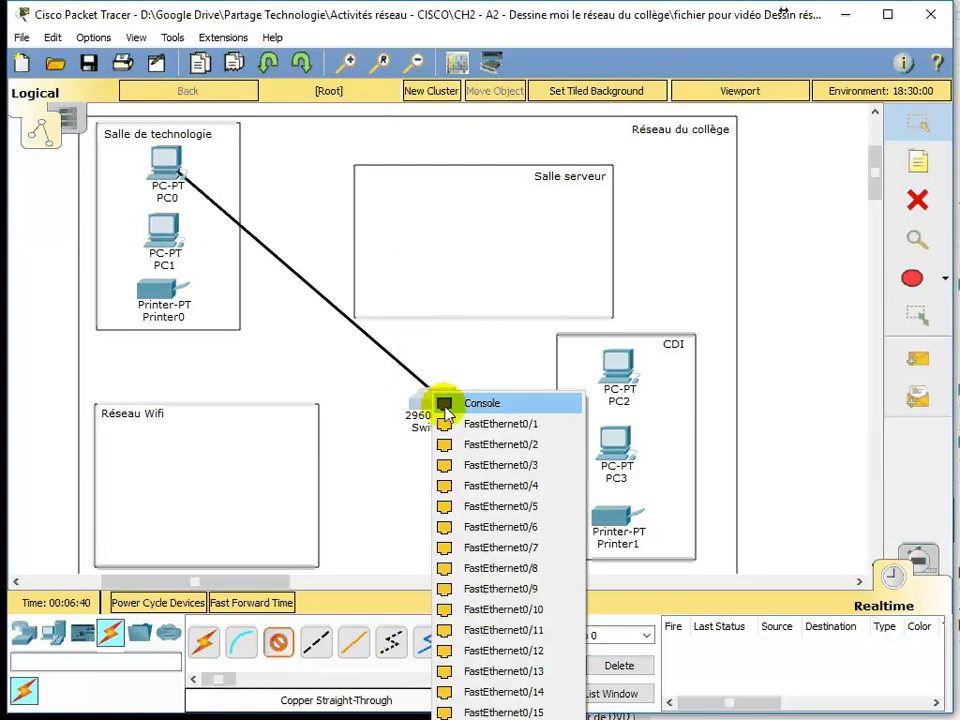
pyautogui.click(540, 428)
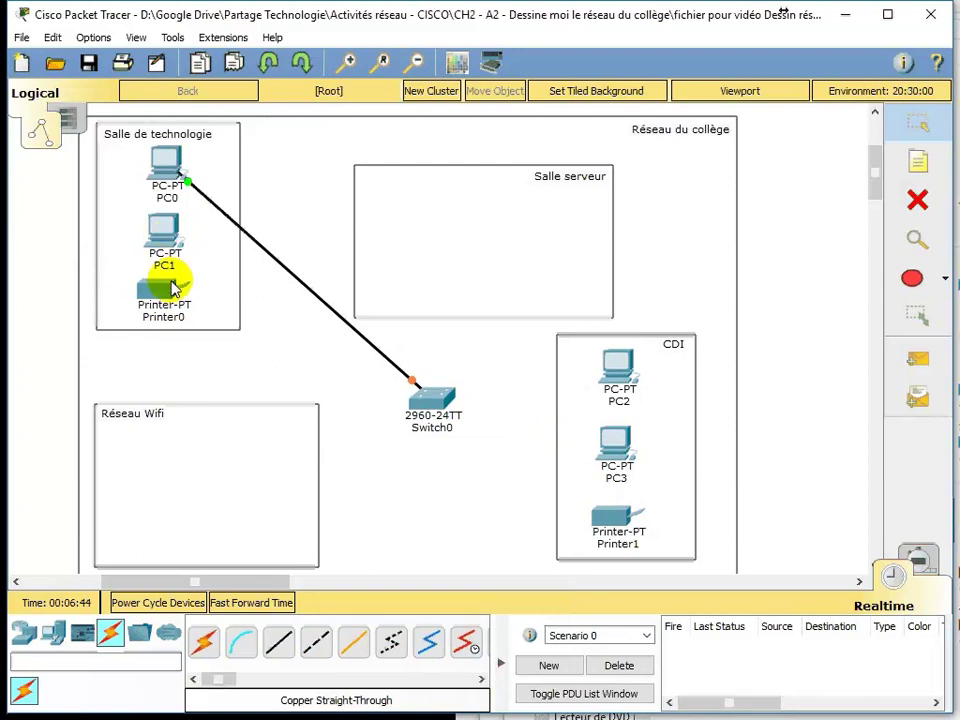
# - Connect PC1's FastEthernet0 port to FastEthernet0/2 on Switch0 with a Copper Straight-Through cable
pyautogui.click(279, 641)
pyautogui.click(167, 224)
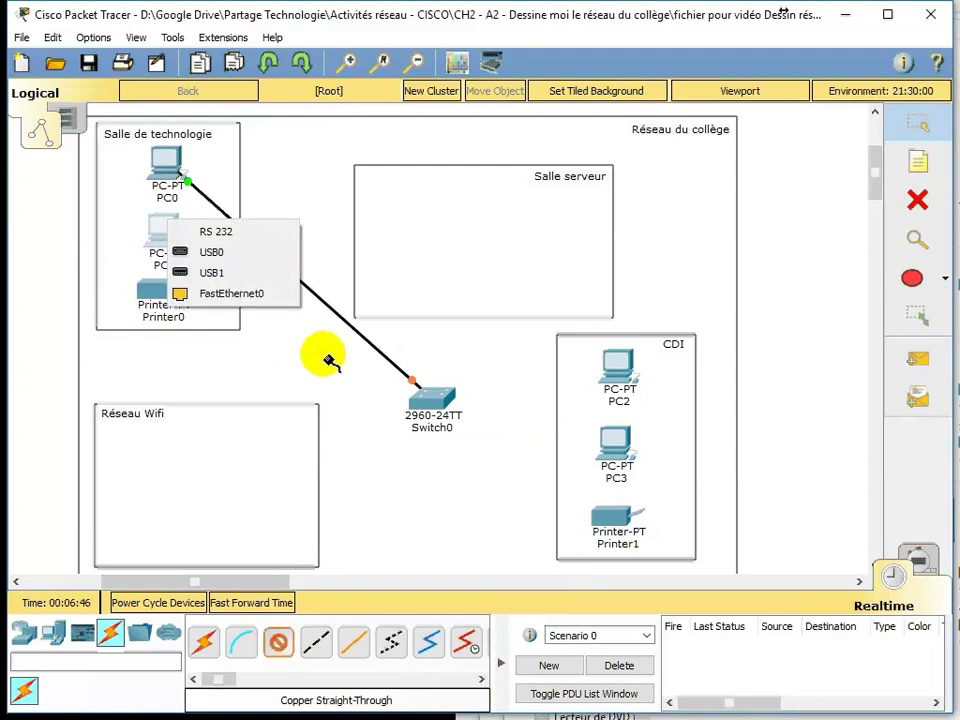
pyautogui.click(258, 297)
pyautogui.click(434, 398)
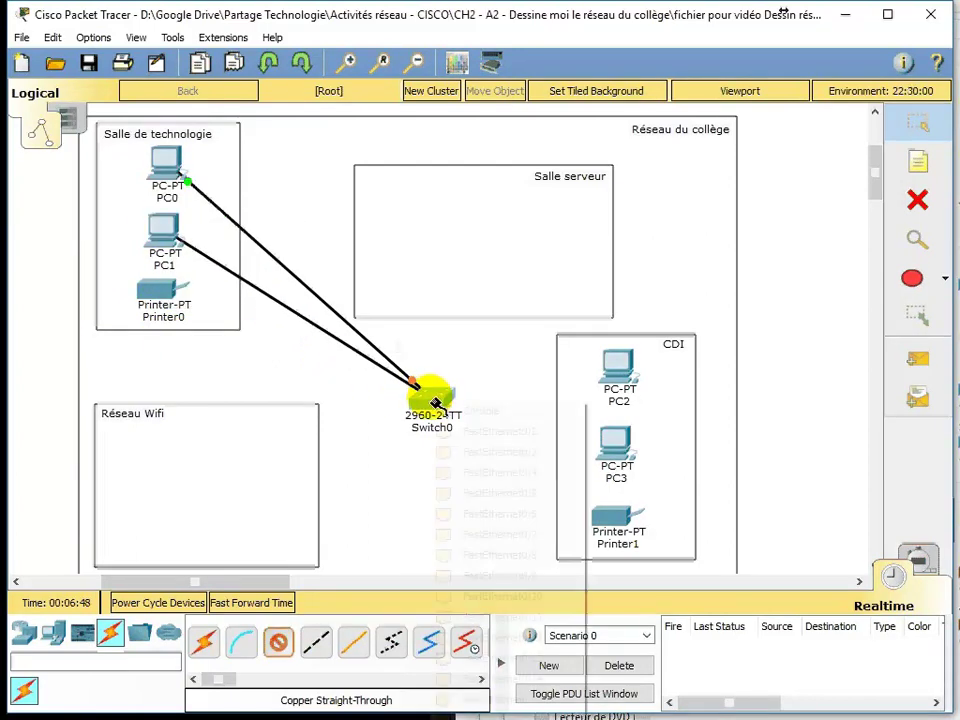
pyautogui.click(484, 432)
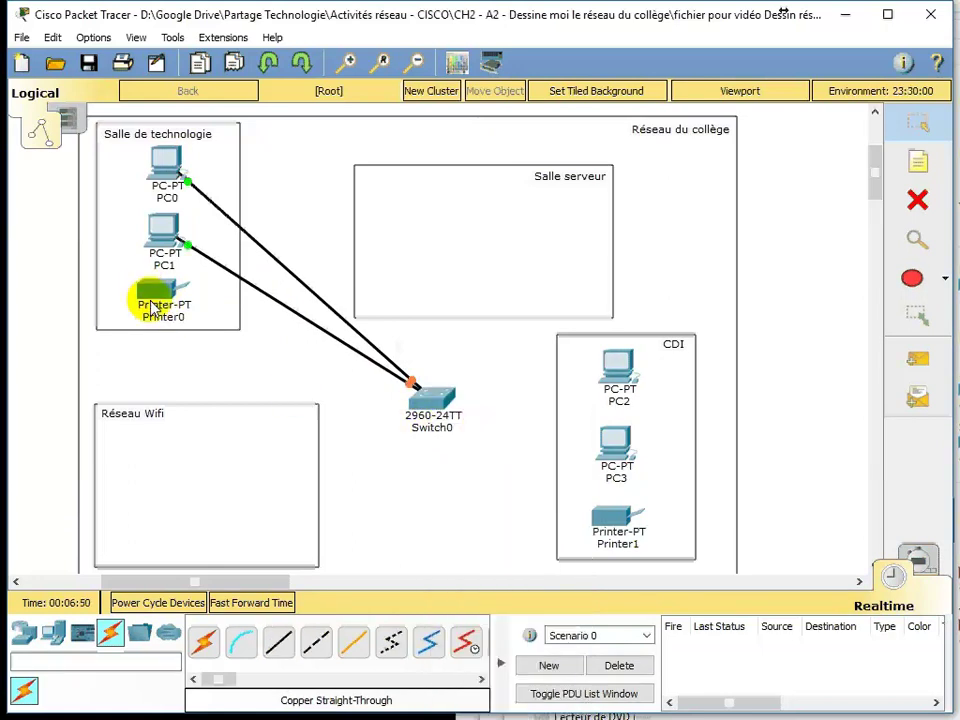
# - Connect Printer0 in the Salle de technologie to FastEthernet0/3 on Switch0 with a Copper Straight-Through cable
pyautogui.click(274, 643)
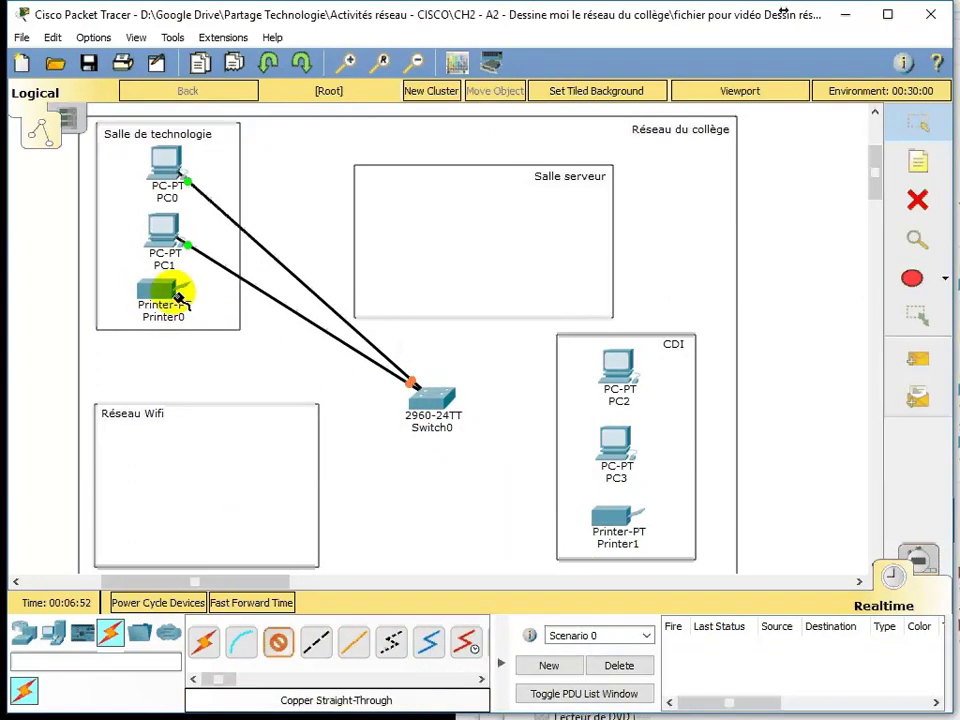
pyautogui.click(150, 288)
pyautogui.click(198, 302)
pyautogui.click(424, 410)
pyautogui.click(440, 430)
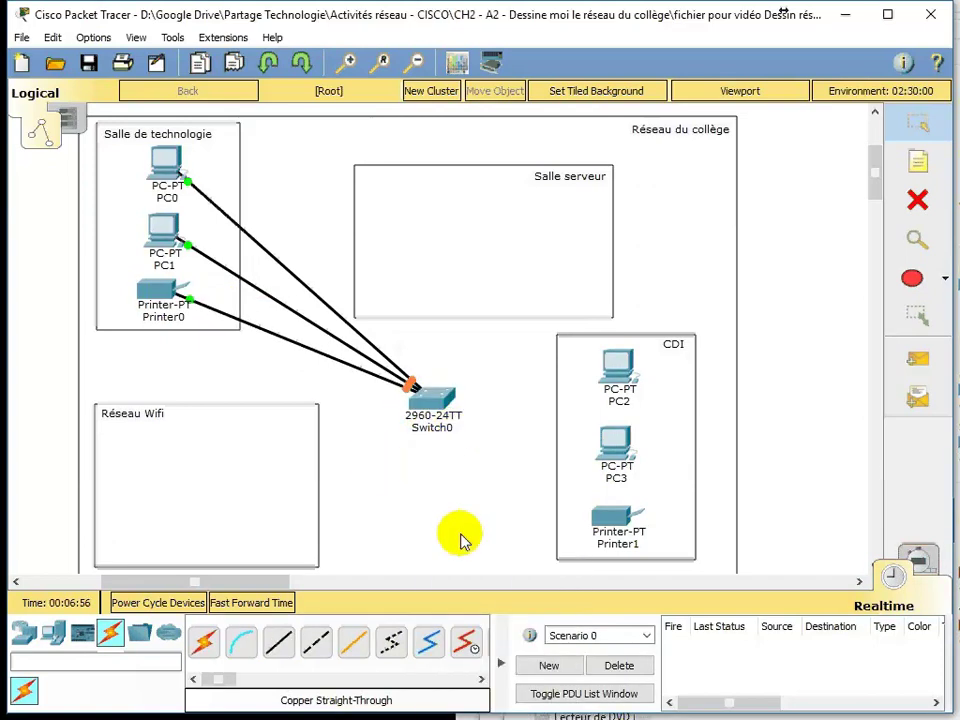
# - Connect PC2 in the CDI to FastEthernet0/4 on Switch0 with a Copper Straight-Through cable
pyautogui.click(279, 642)
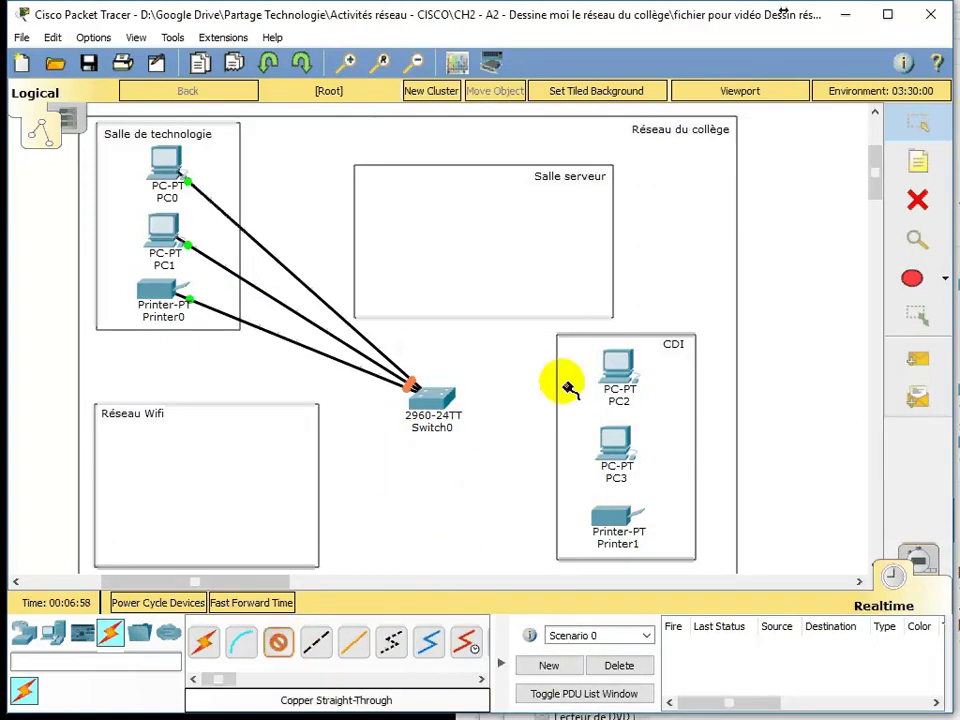
pyautogui.click(618, 367)
pyautogui.click(662, 438)
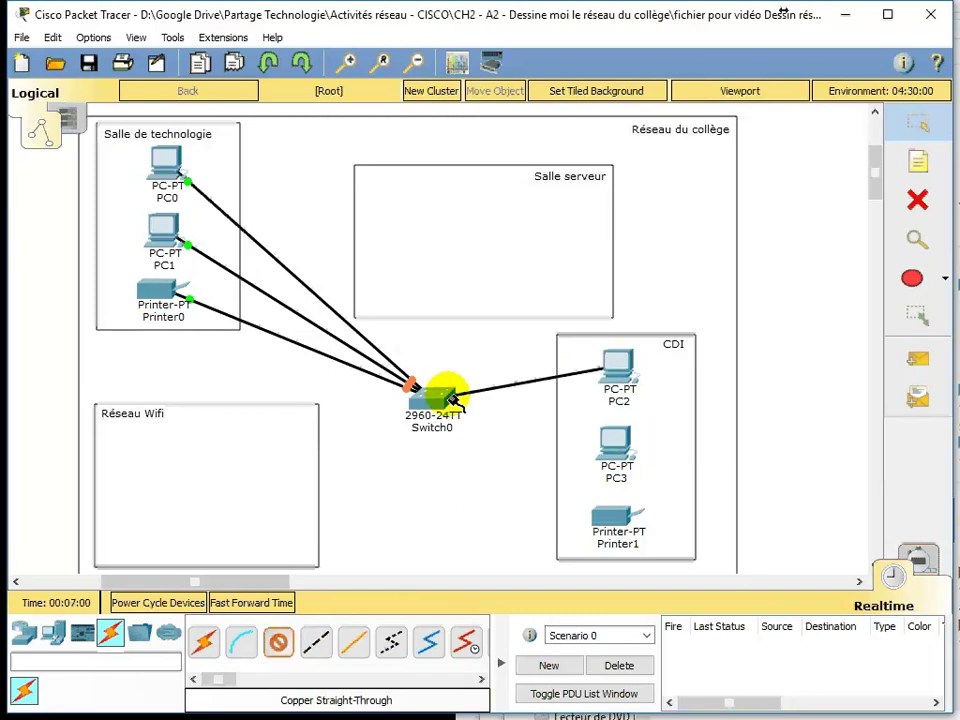
pyautogui.click(447, 396)
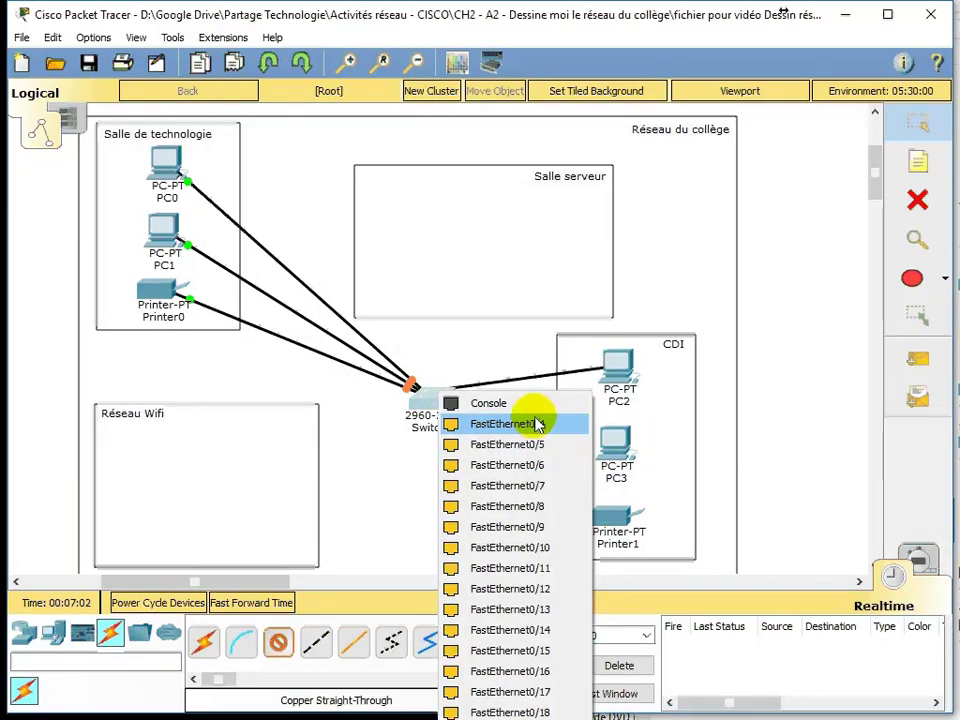
pyautogui.click(537, 424)
# - Connect PC3 in the CDI to FastEthernet0/5 on Switch0 with a Copper Straight-Through cable
pyautogui.click(279, 642)
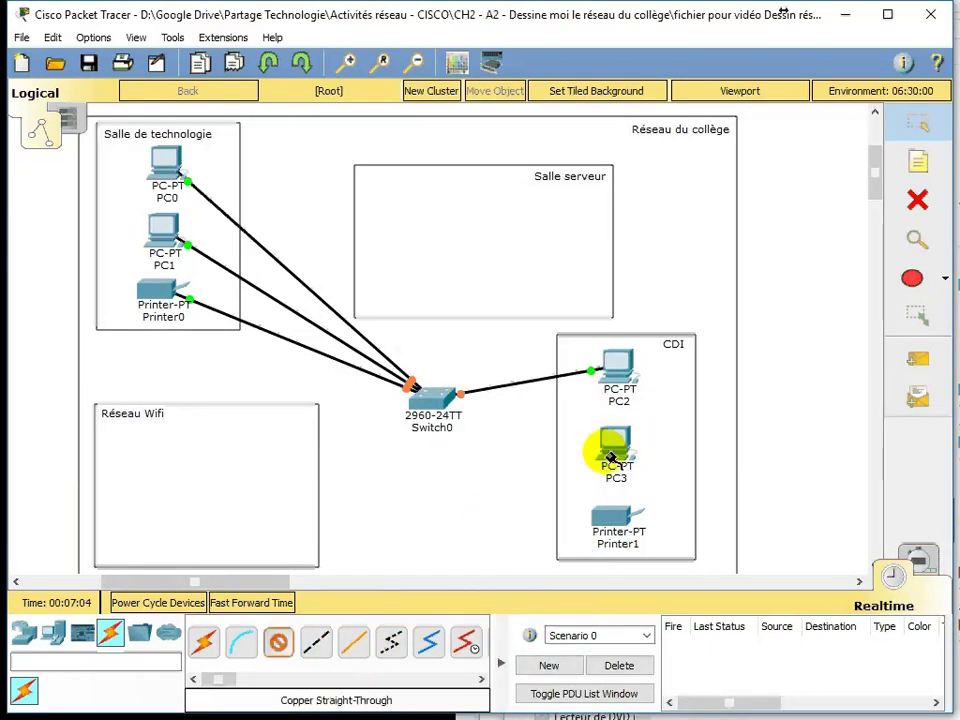
pyautogui.click(604, 473)
pyautogui.click(645, 507)
pyautogui.click(425, 408)
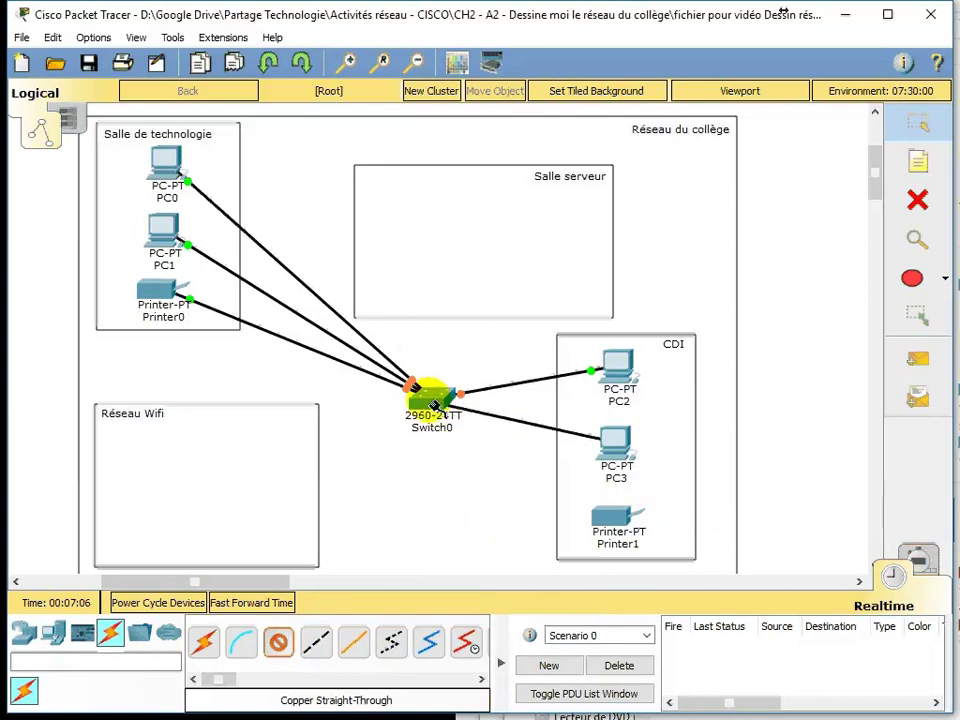
pyautogui.click(490, 431)
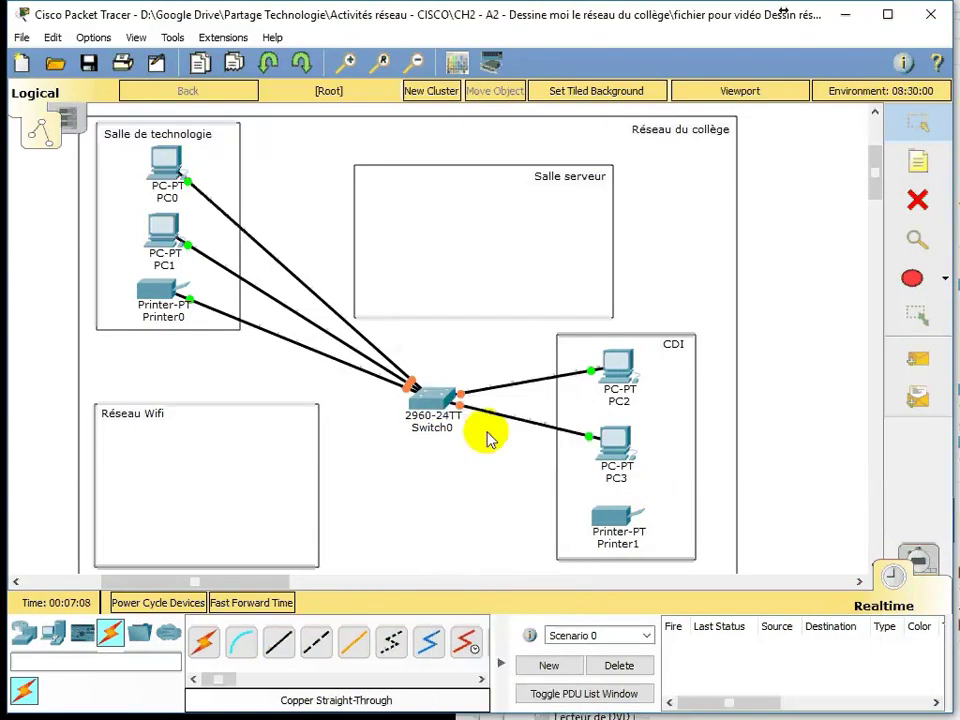
# - Connect Printer1 in the CDI to FastEthernet0/6 on Switch0 with a Copper Straight-Through cable
pyautogui.click(316, 641)
pyautogui.click(617, 518)
pyautogui.click(648, 537)
pyautogui.click(430, 394)
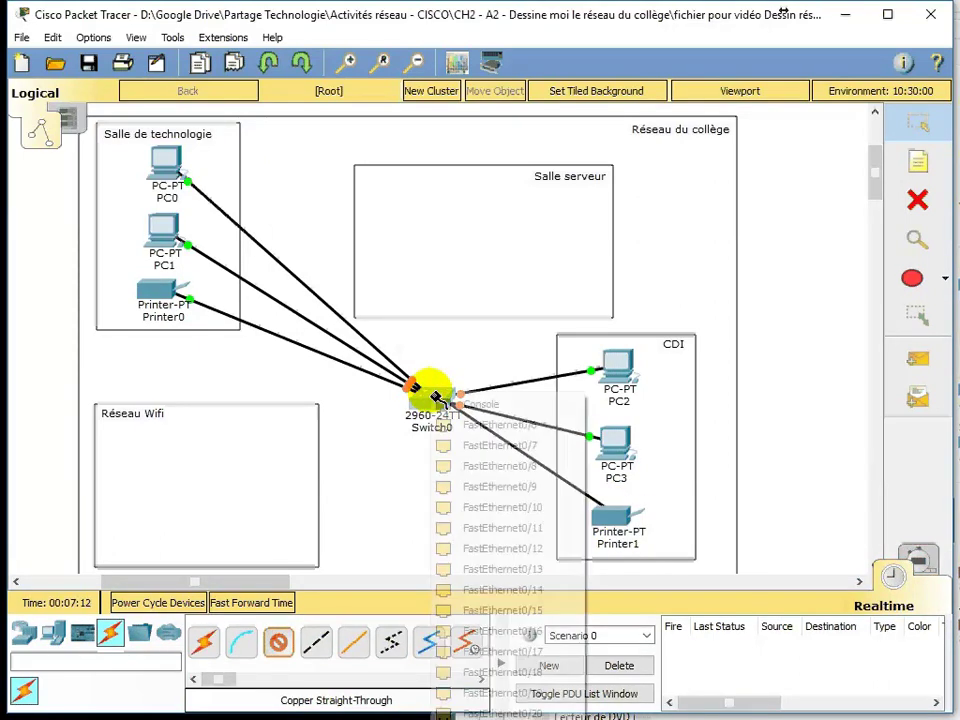
pyautogui.click(497, 431)
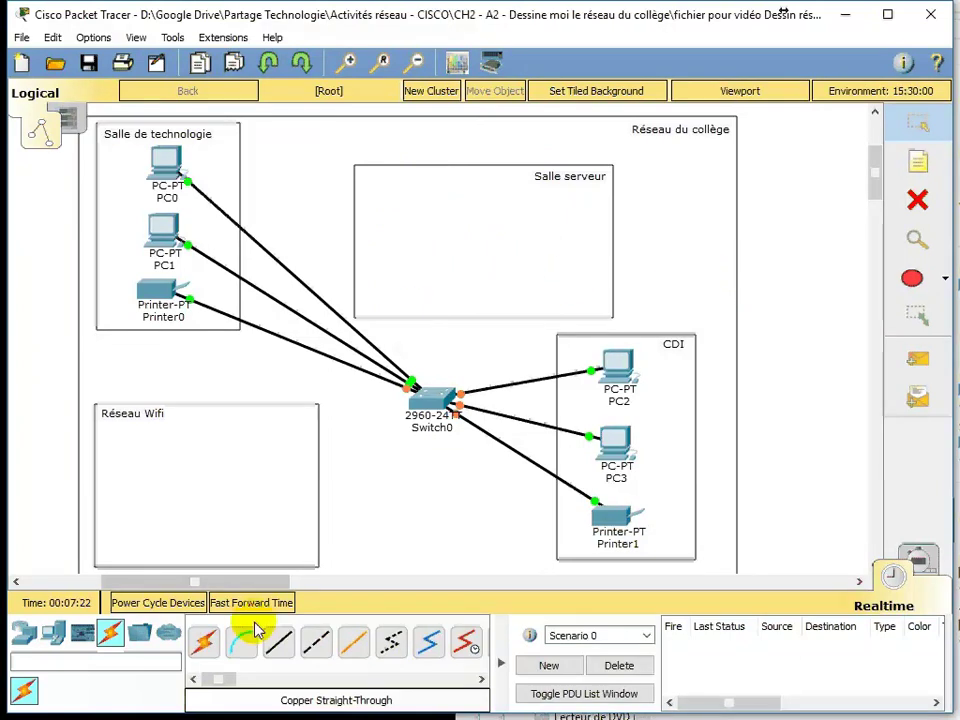
# - Place a 1941 router in the lower part of the Salle serveur area and rename it "Routeur - passerelle"
pyautogui.click(24, 638)
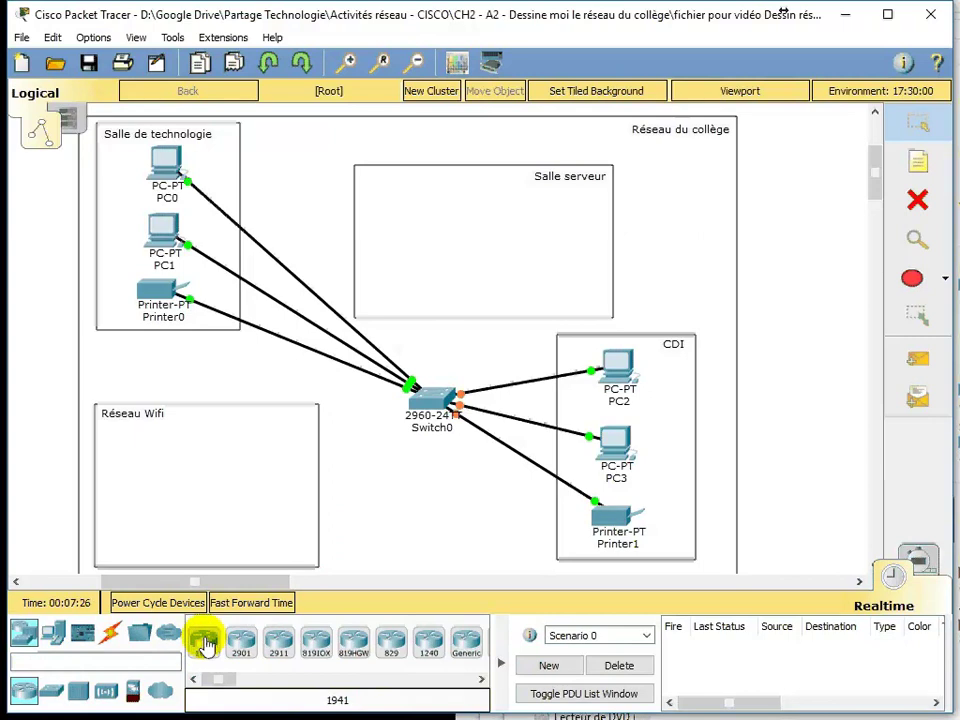
pyautogui.moveTo(205, 643); pyautogui.dragTo(432, 300)
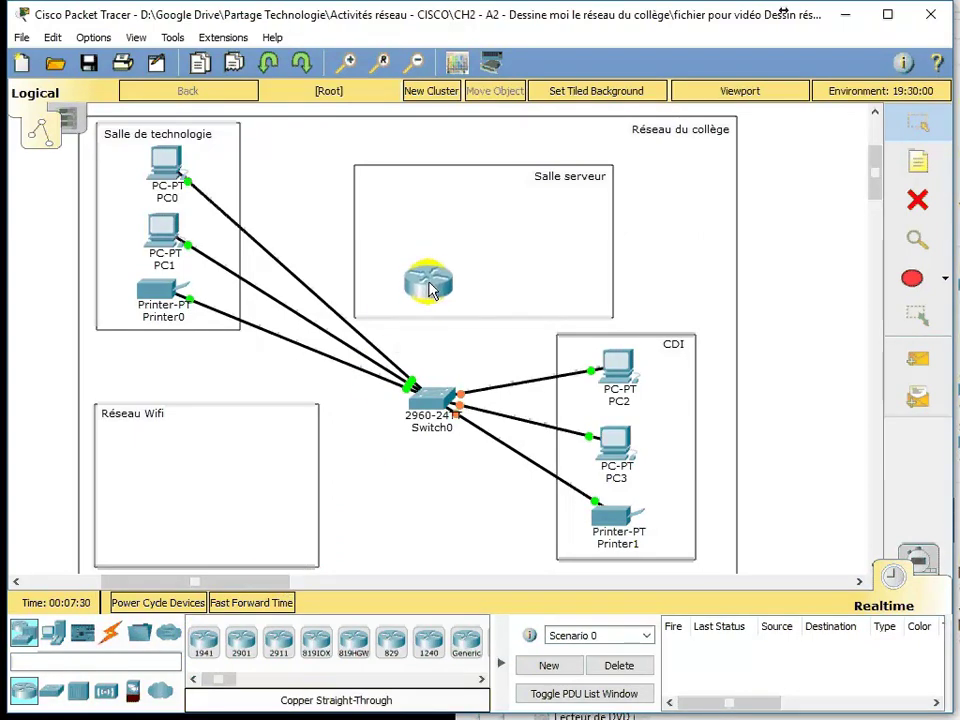
pyautogui.moveTo(440, 289); pyautogui.dragTo(437, 280)
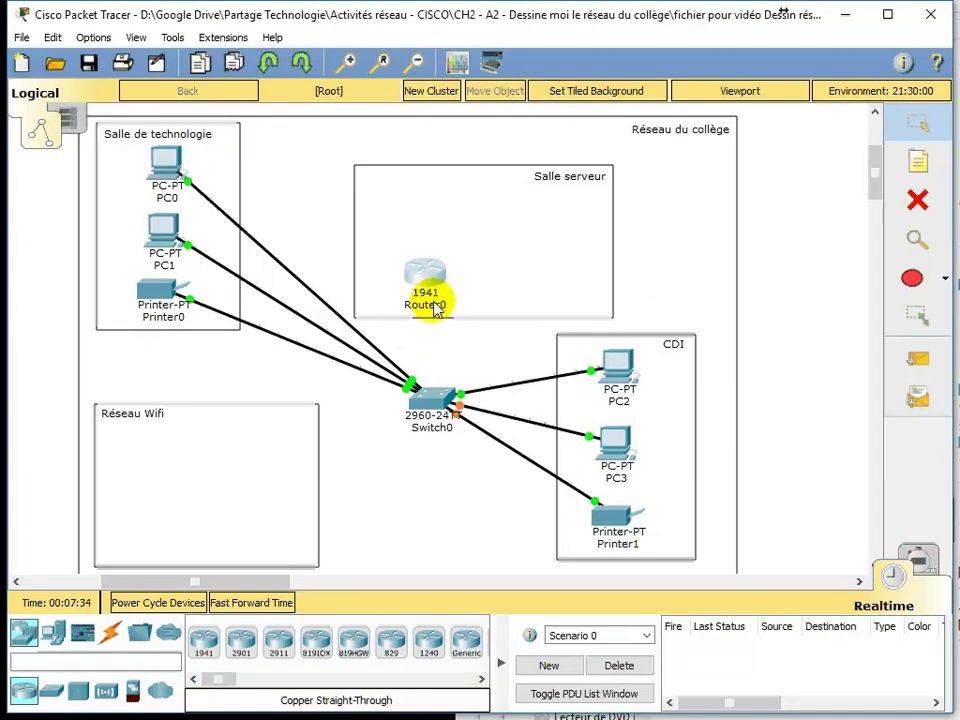
pyautogui.click(434, 306)
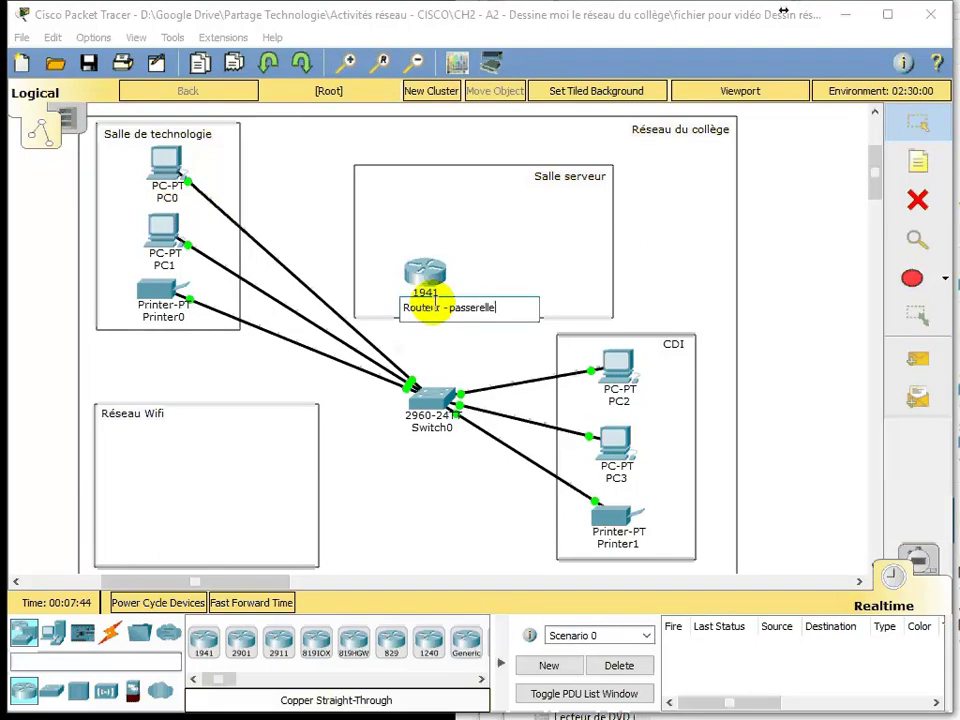
pyautogui.click(685, 271)
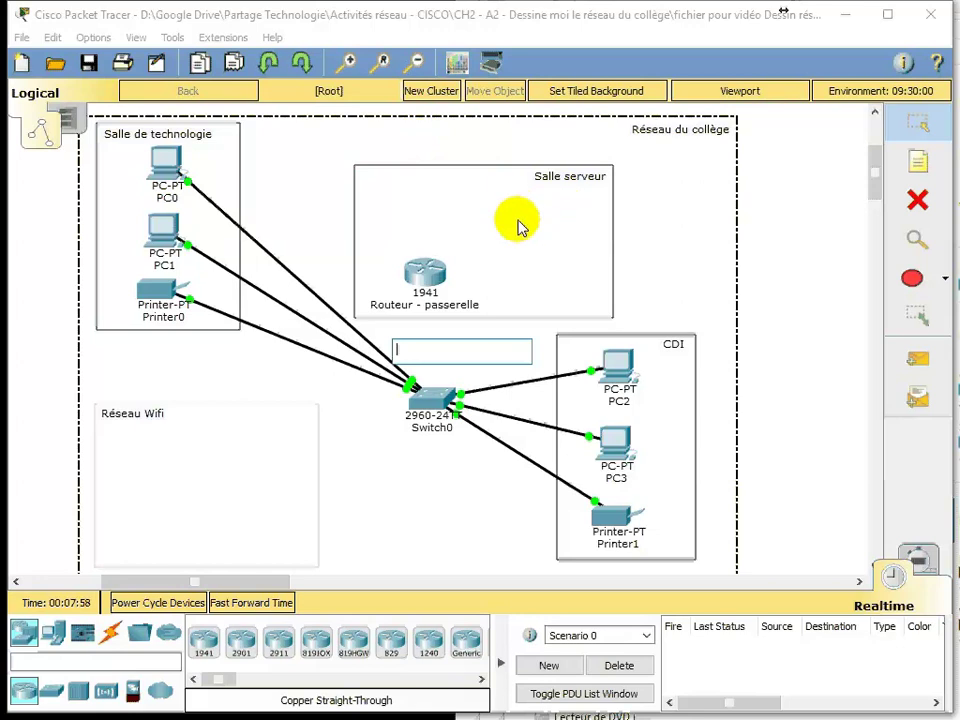
# - Add a generic WAN cloud (Cloud-PT) outside the Réseau du collège frame, beyond the Salle serveur
pyautogui.click(164, 690)
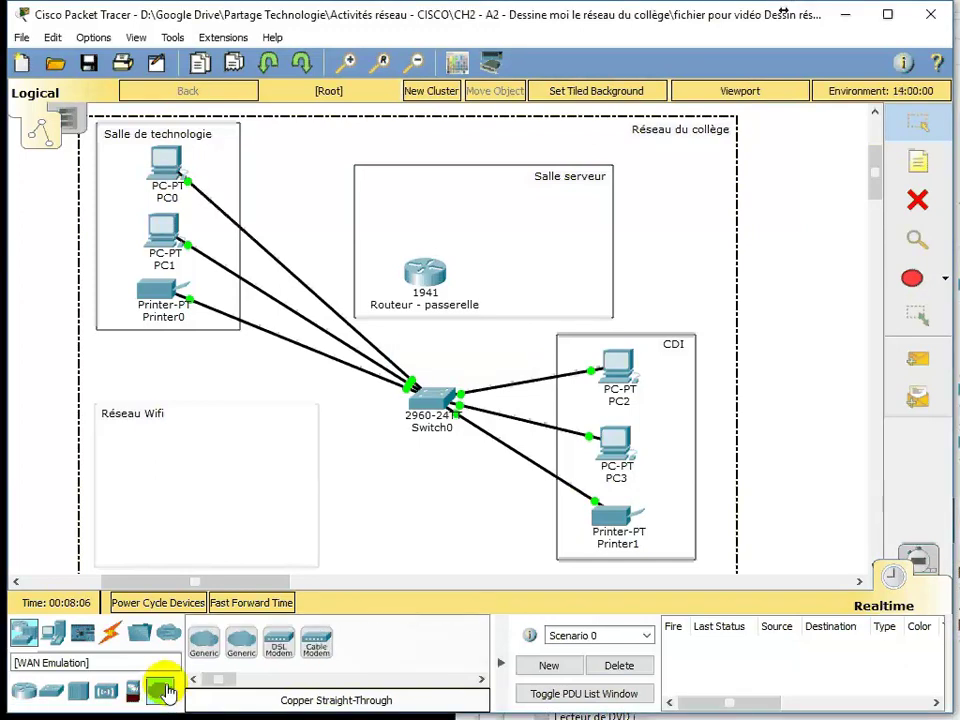
pyautogui.click(203, 648)
pyautogui.click(800, 207)
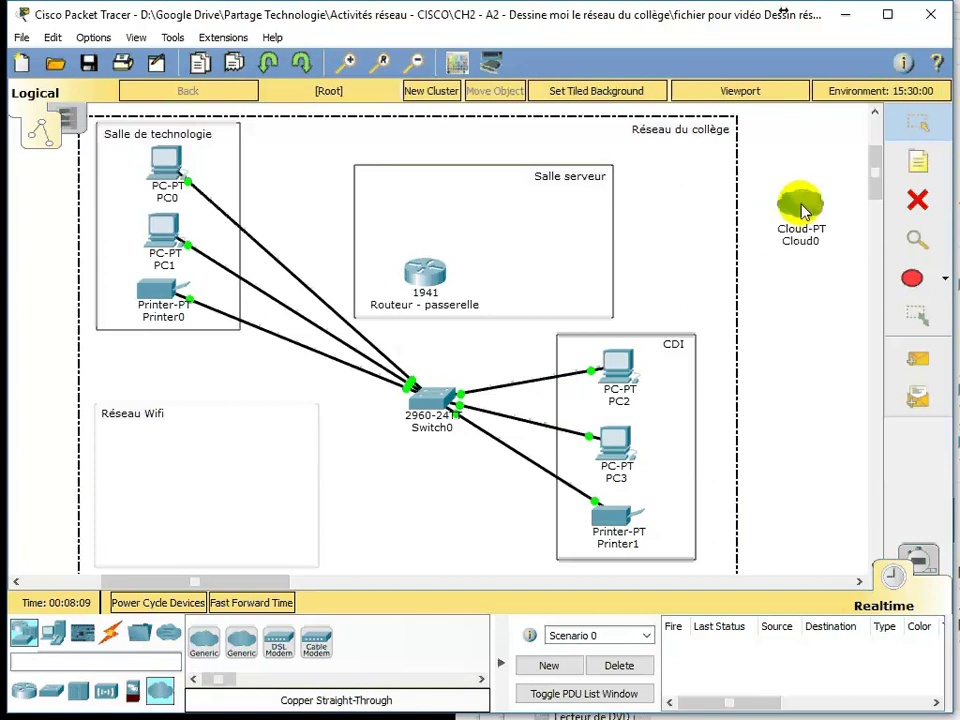
# - Place a DSL modem in the Salle serveur area, beside the gateway router and slightly above it
pyautogui.click(281, 652)
pyautogui.click(550, 252)
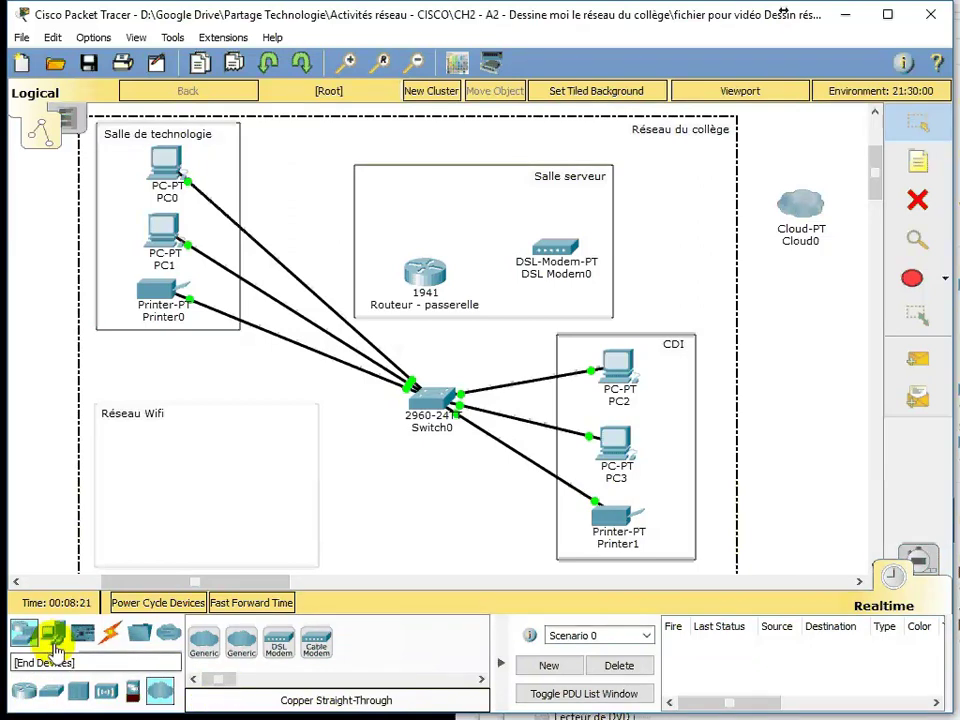
# - Place a generic server above the router in the Salle serveur area and rename it "Serveur pédagogique"
pyautogui.click(55, 634)
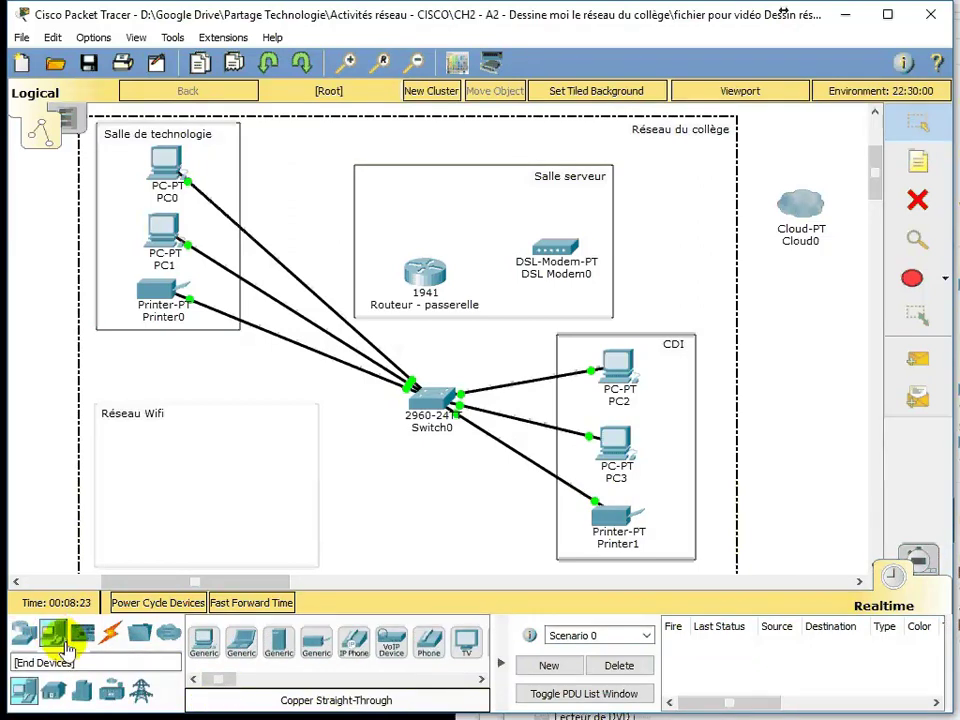
pyautogui.moveTo(279, 652); pyautogui.dragTo(415, 210)
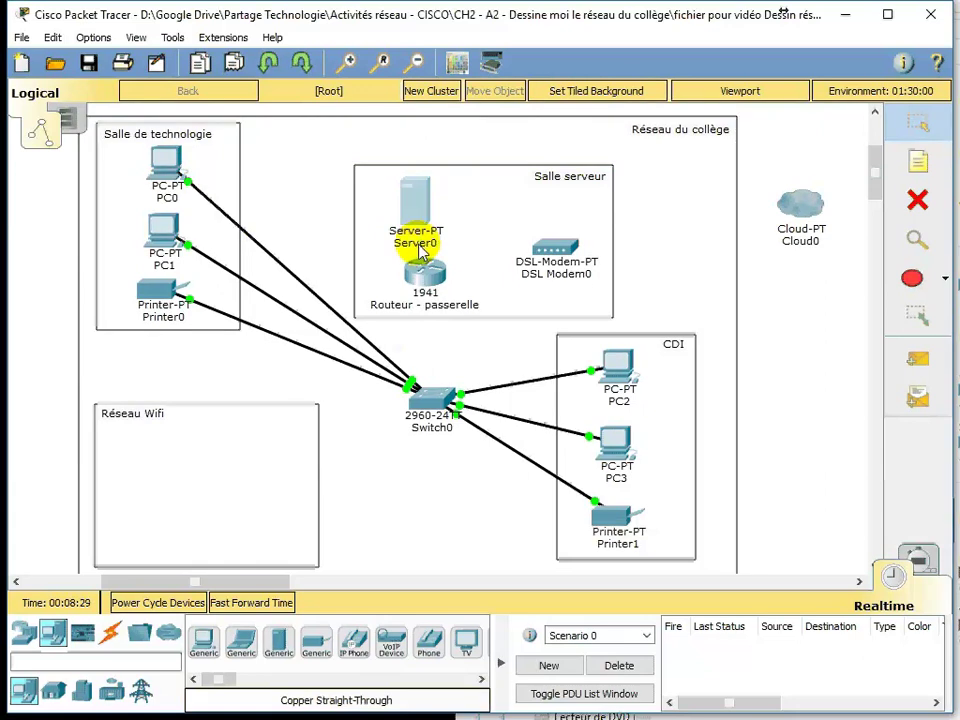
pyautogui.click(420, 245)
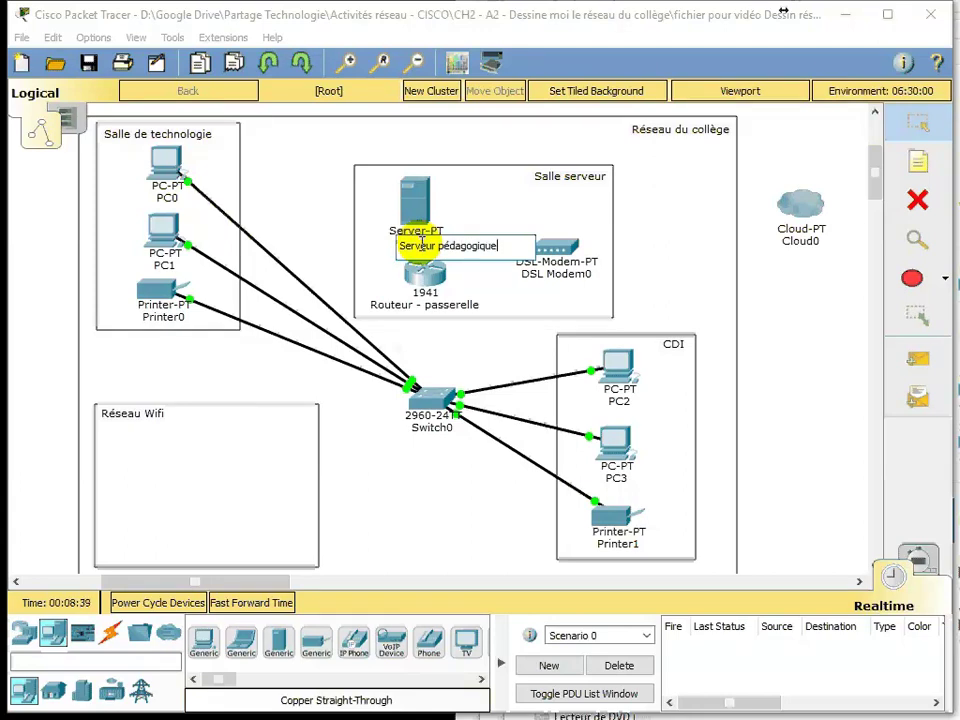
pyautogui.click(676, 257)
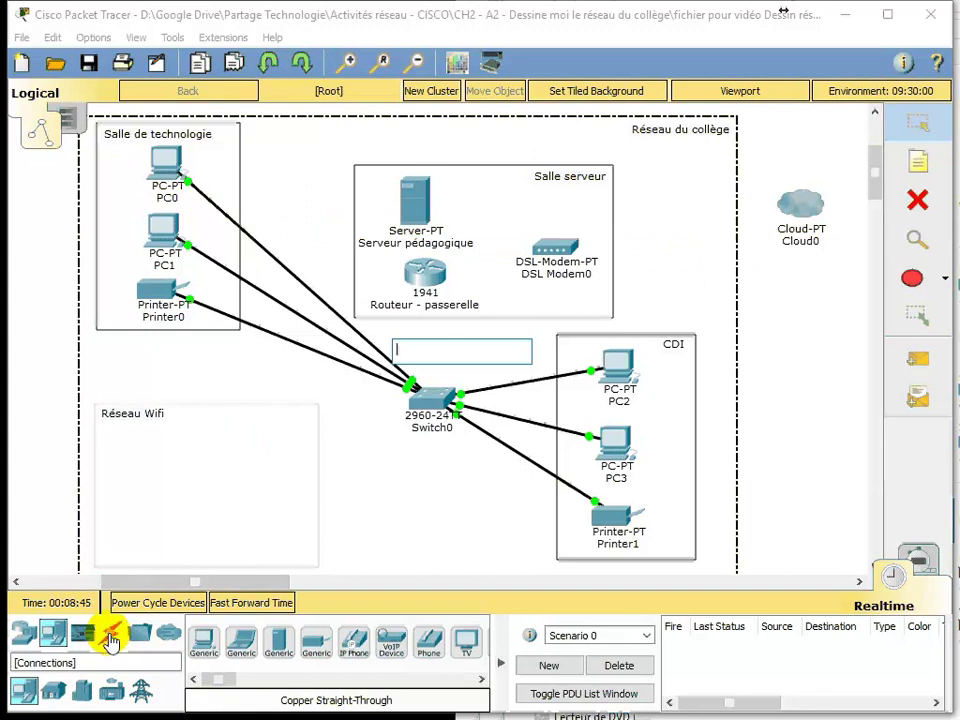
# - Connect GigabitEthernet0/0 on the gateway router to Switch0 with a Copper Straight-Through cable
pyautogui.click(110, 636)
pyautogui.click(280, 647)
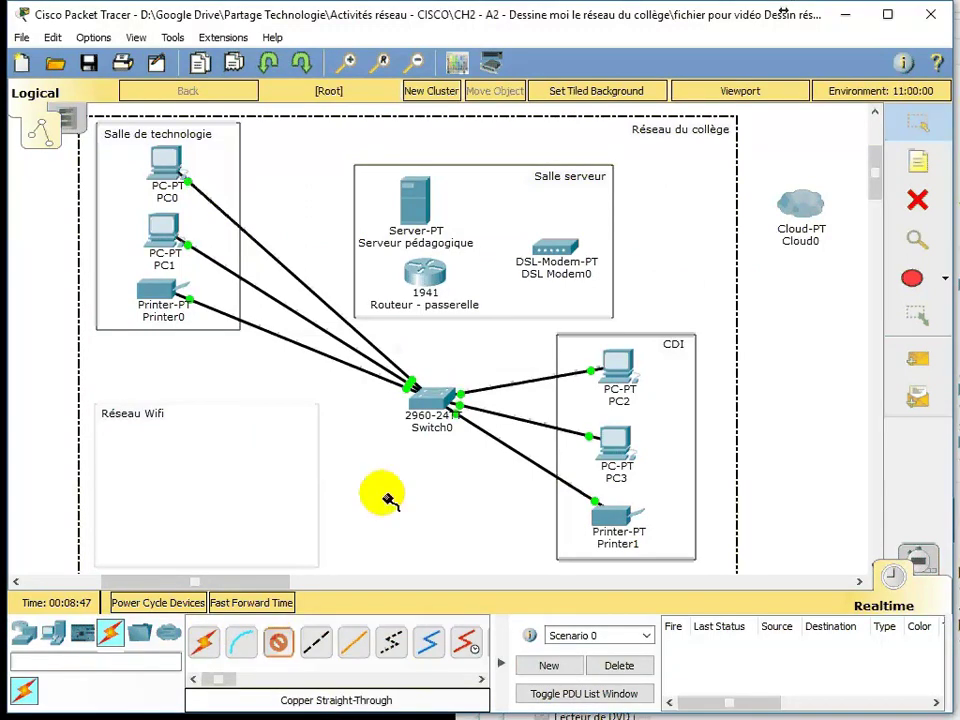
pyautogui.click(426, 272)
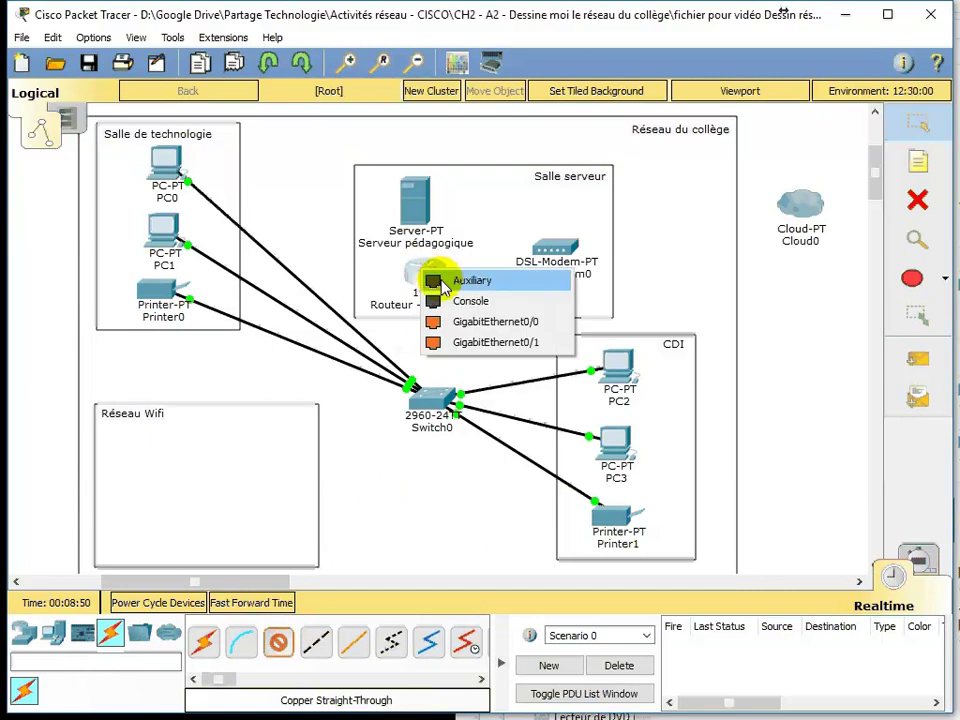
pyautogui.click(514, 328)
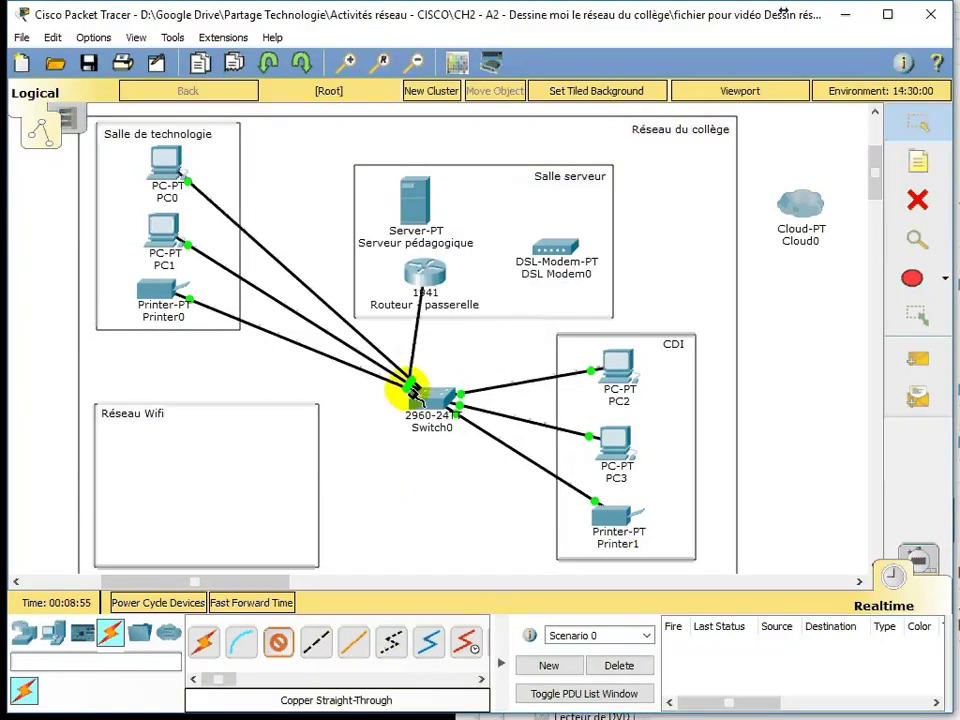
pyautogui.click(437, 390)
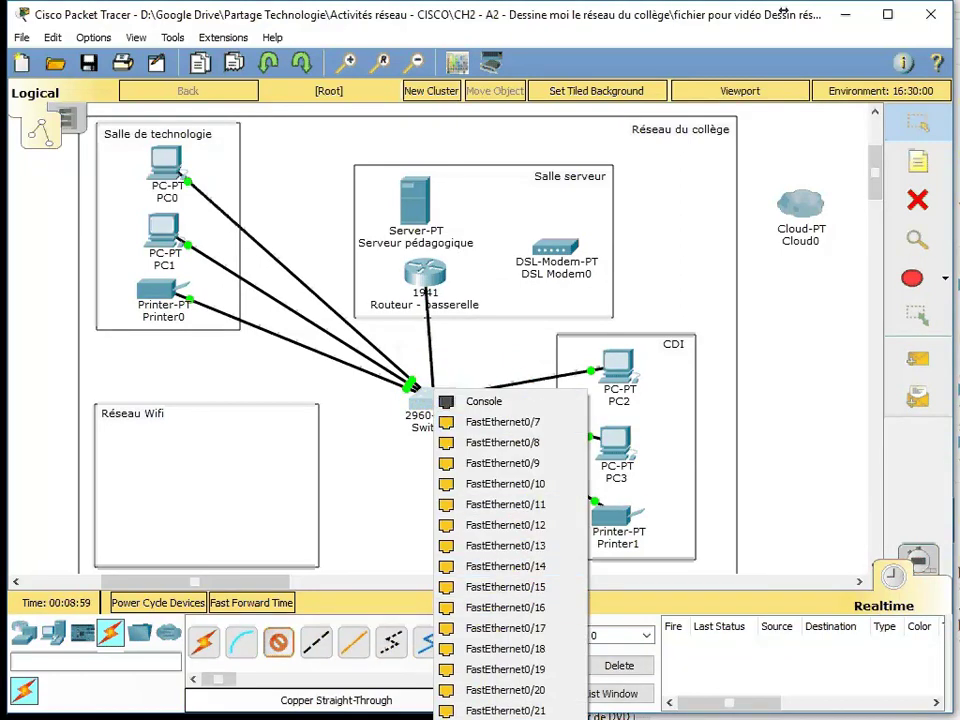
pyautogui.click(505, 718)
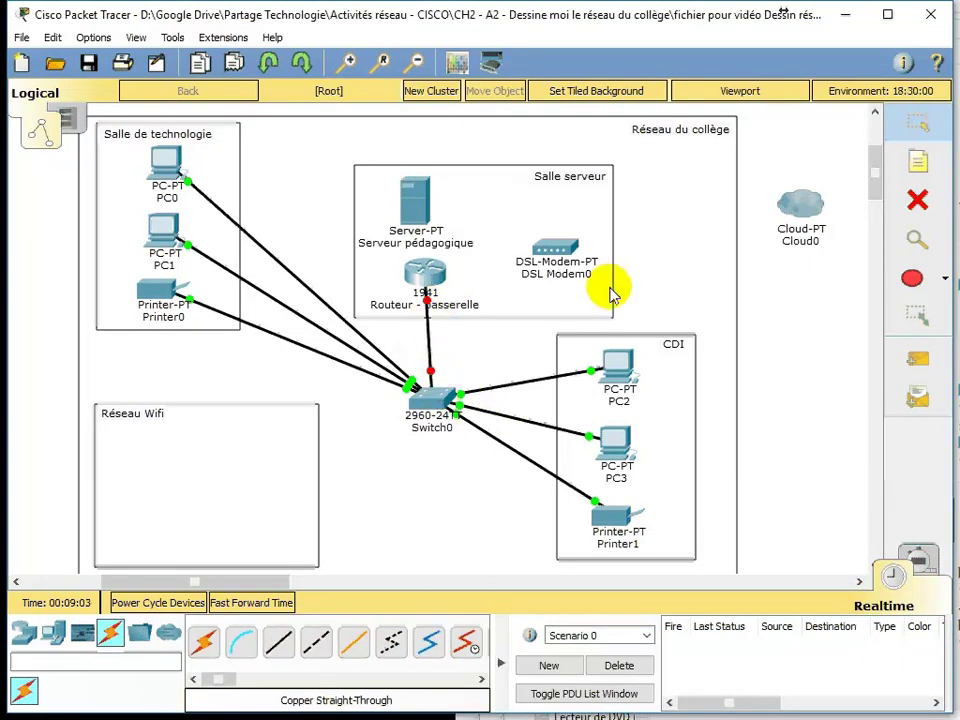
# - Check the configuration of the GigabitEthernet0/1 and GigabitEthernet0/2 interfaces on Switch0
pyautogui.click(437, 402)
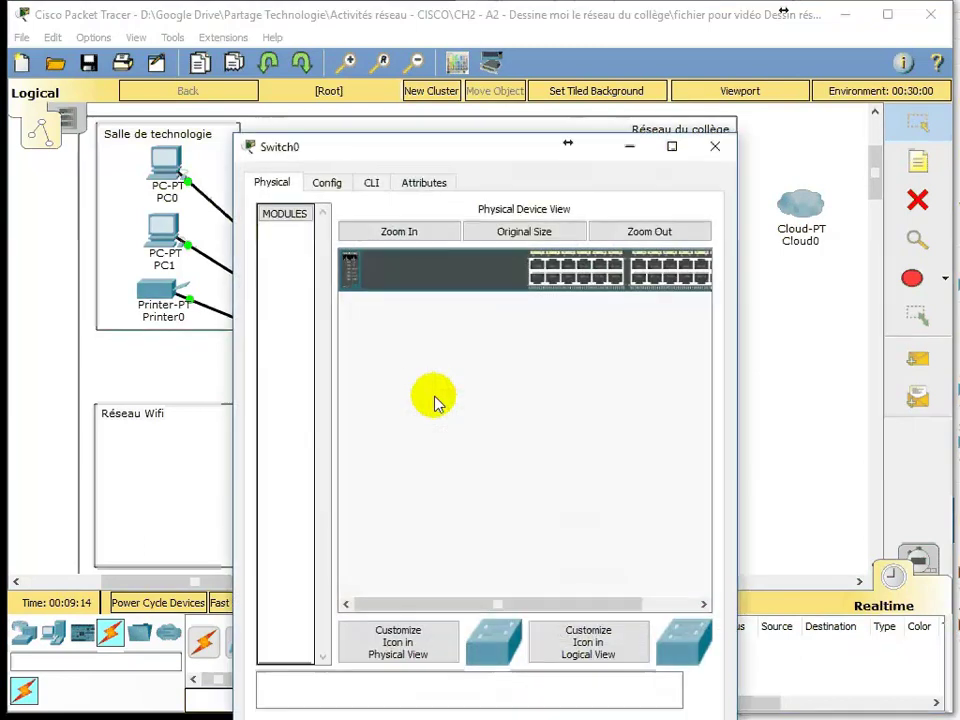
pyautogui.click(330, 182)
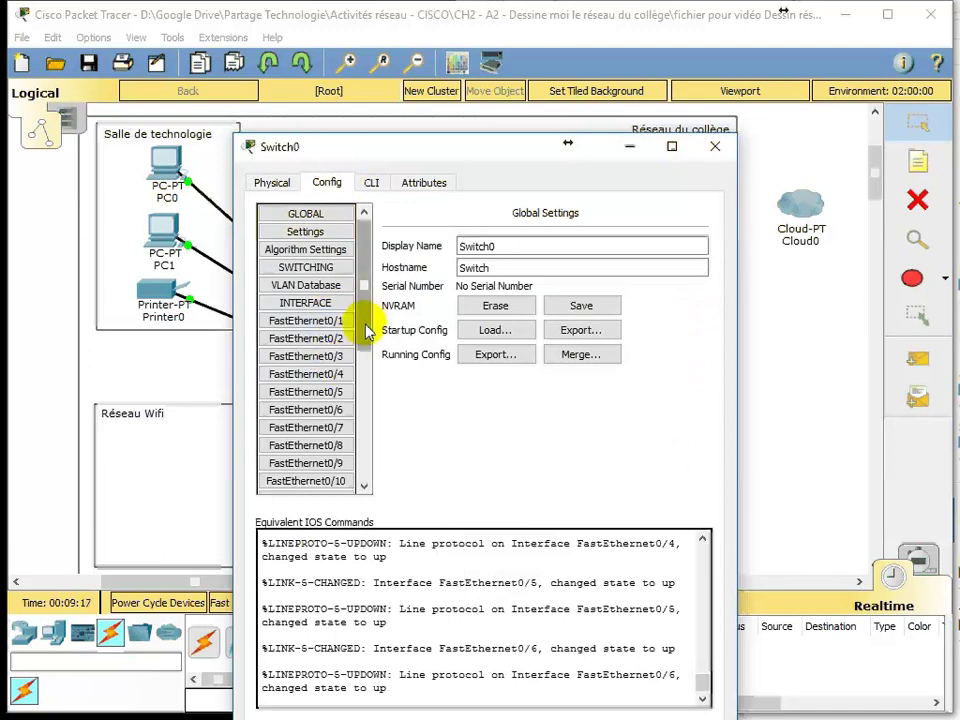
pyautogui.scroll(-2, 364, 355)
pyautogui.scroll(-4, 368, 383)
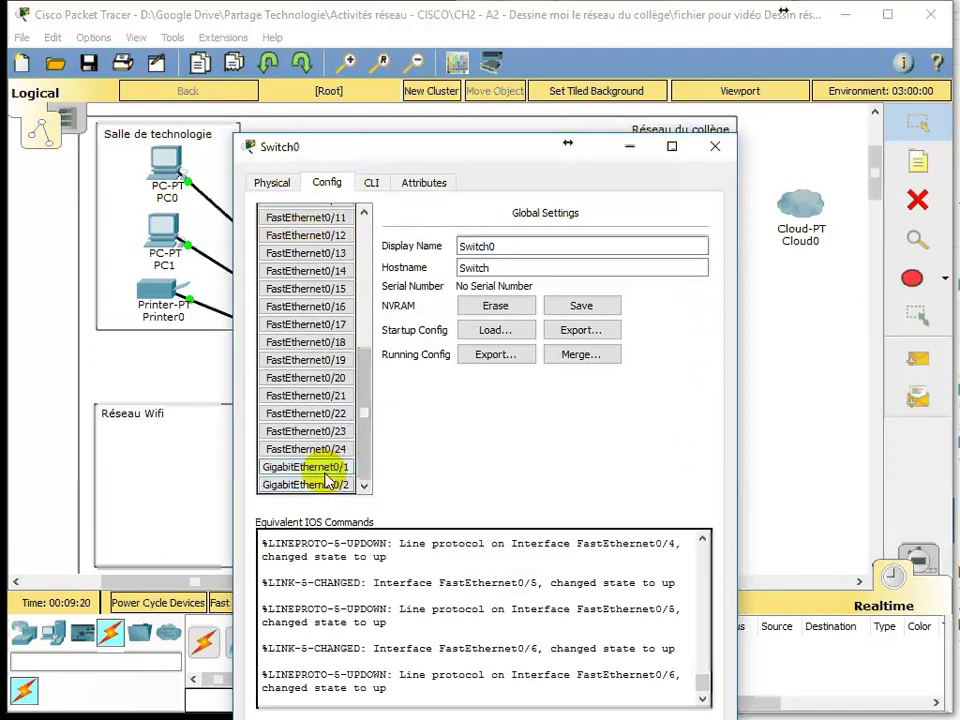
pyautogui.click(324, 470)
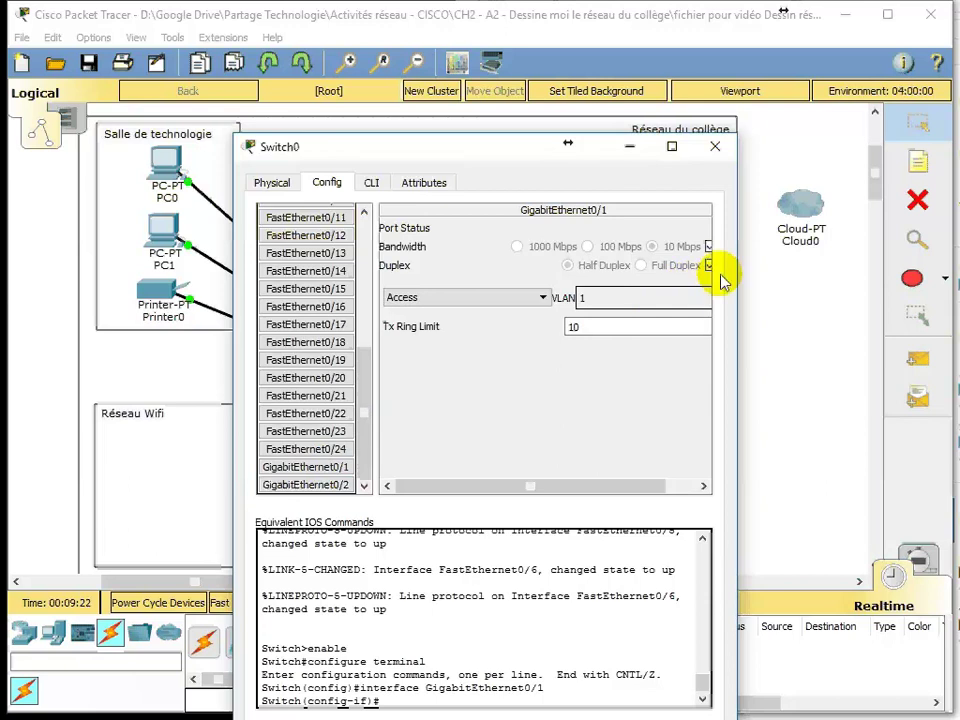
pyautogui.click(352, 484)
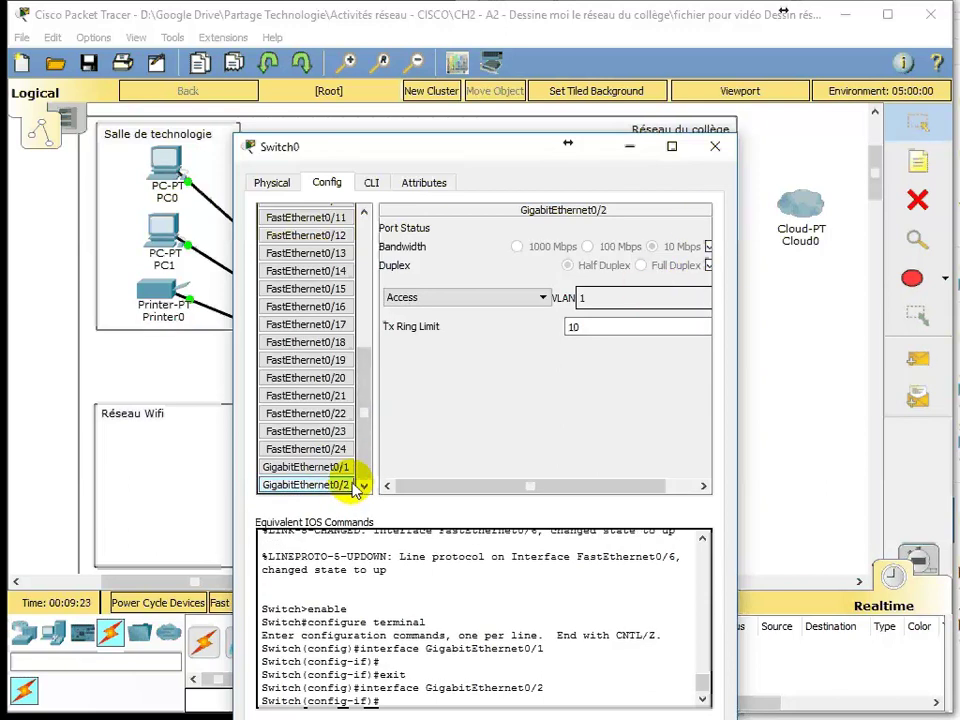
pyautogui.click(338, 470)
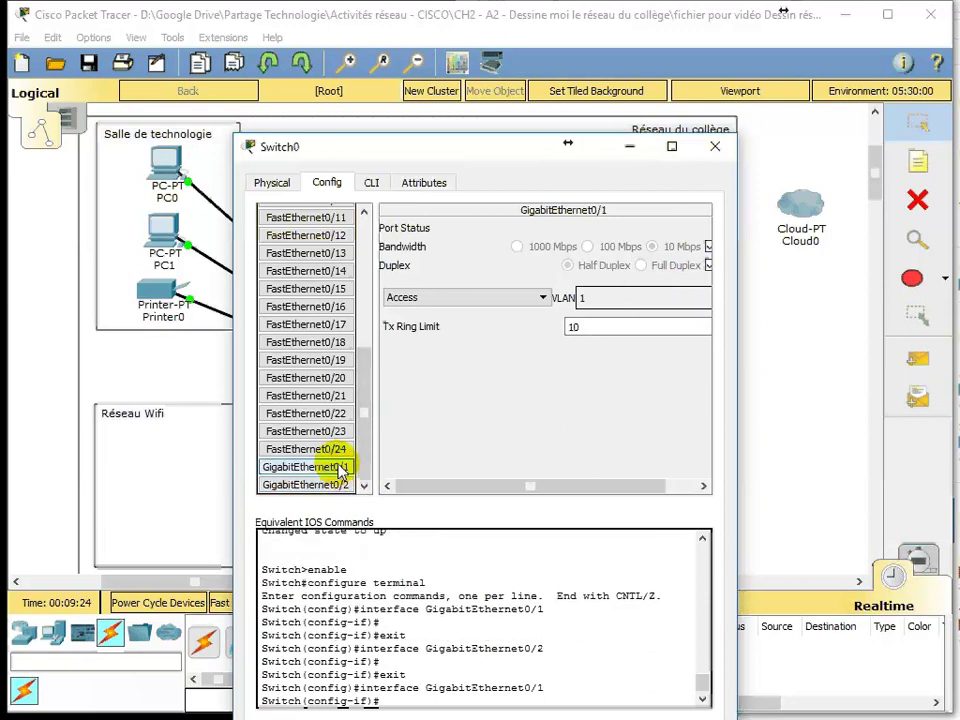
pyautogui.click(712, 148)
# - Turn on the gateway router's GigabitEthernet0/0 port and fast-forward the simulation time
pyautogui.click(424, 274)
pyautogui.click(326, 227)
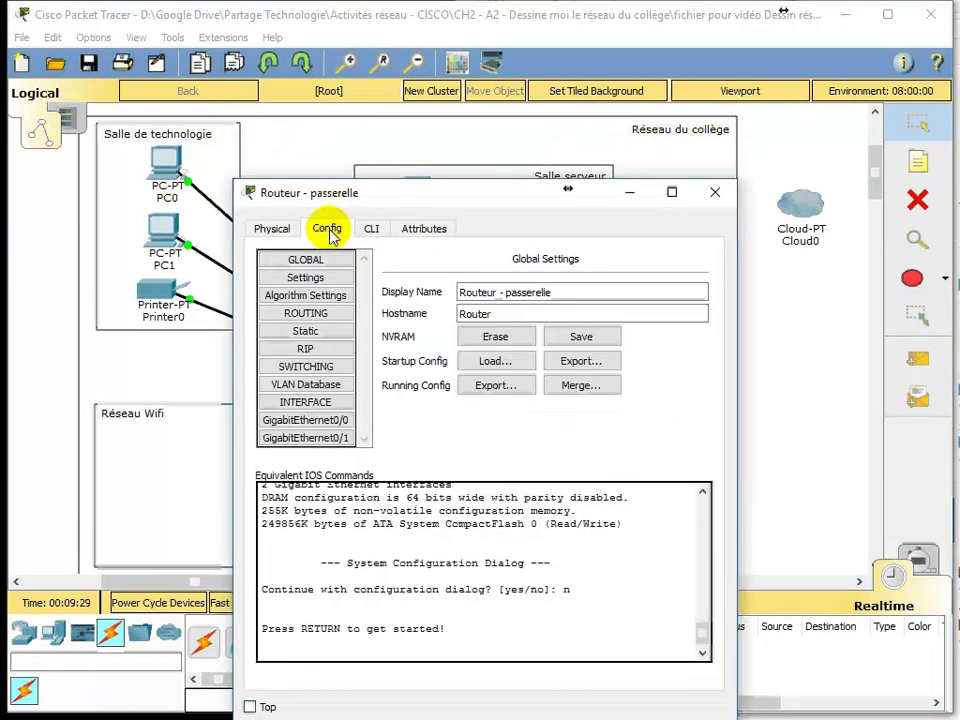
pyautogui.click(300, 420)
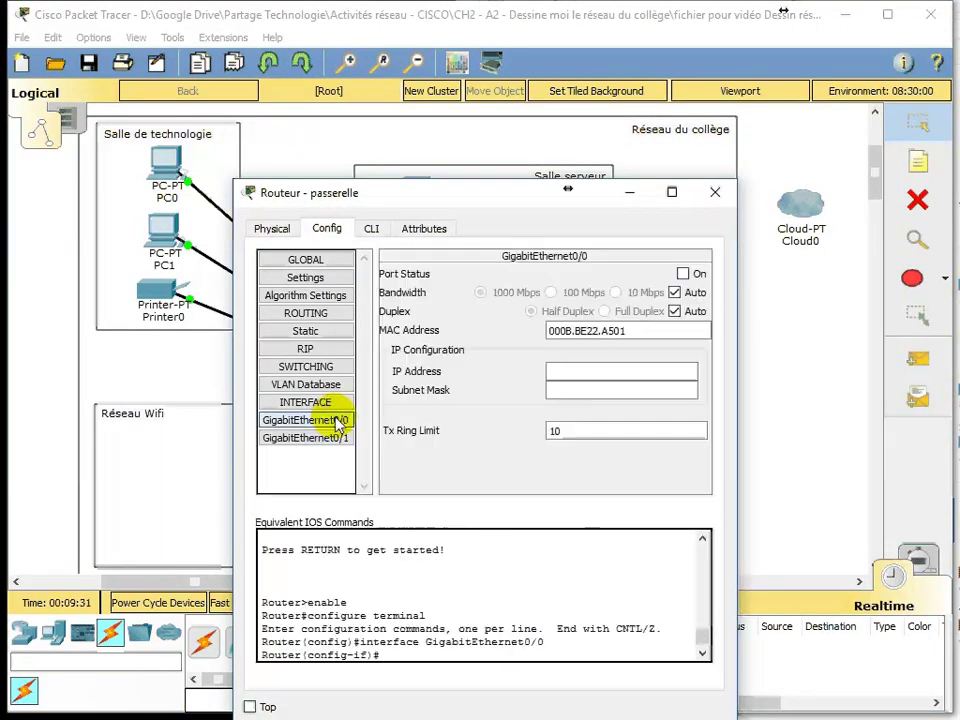
pyautogui.click(683, 274)
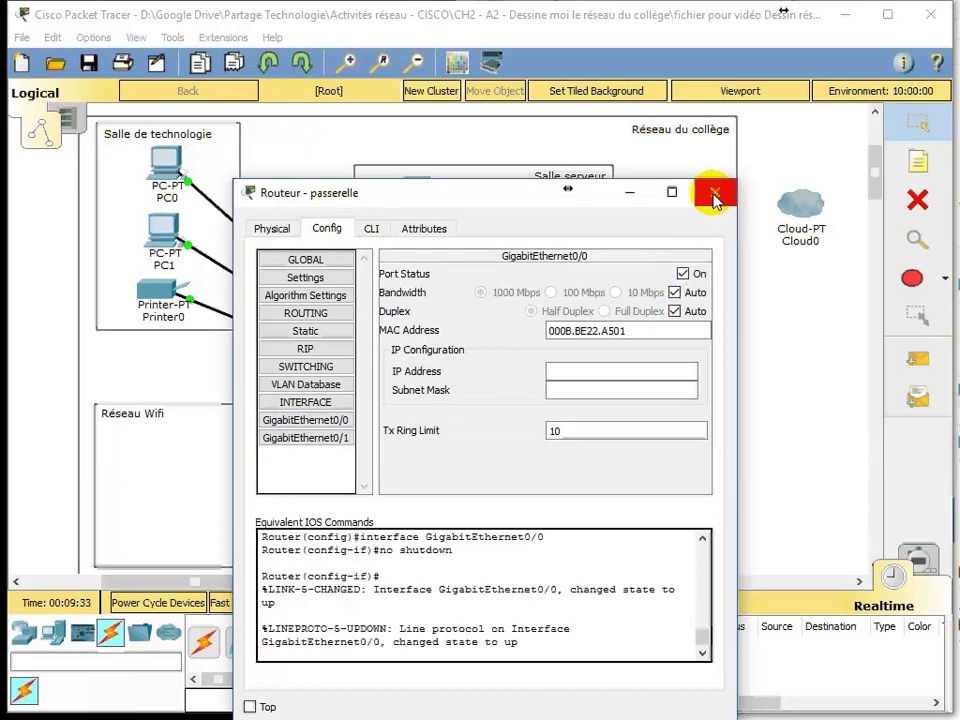
pyautogui.click(714, 192)
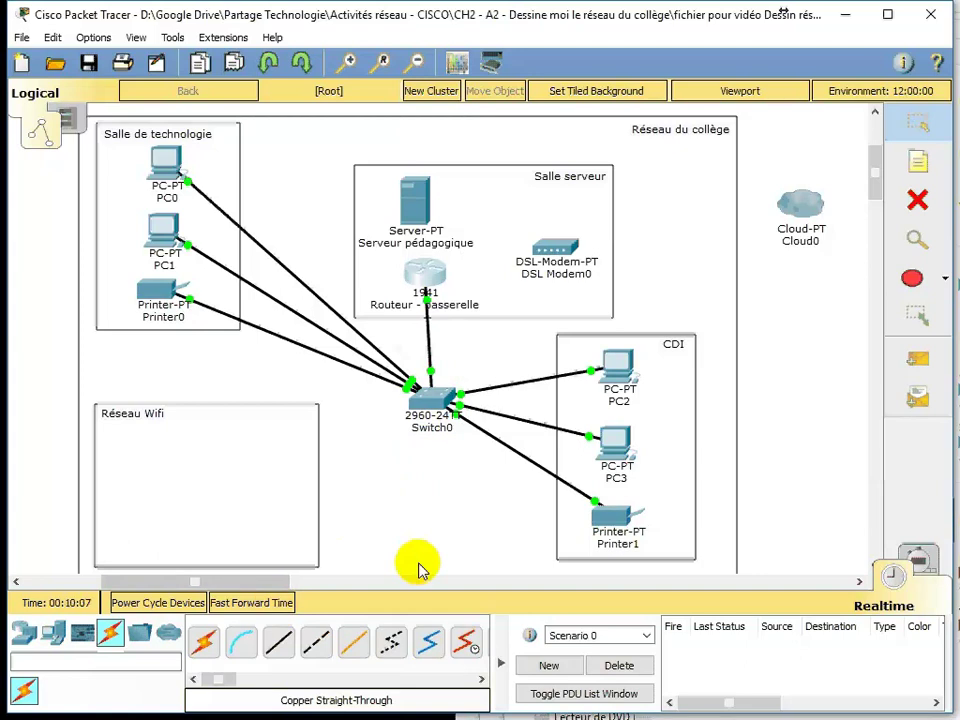
pyautogui.click(268, 602)
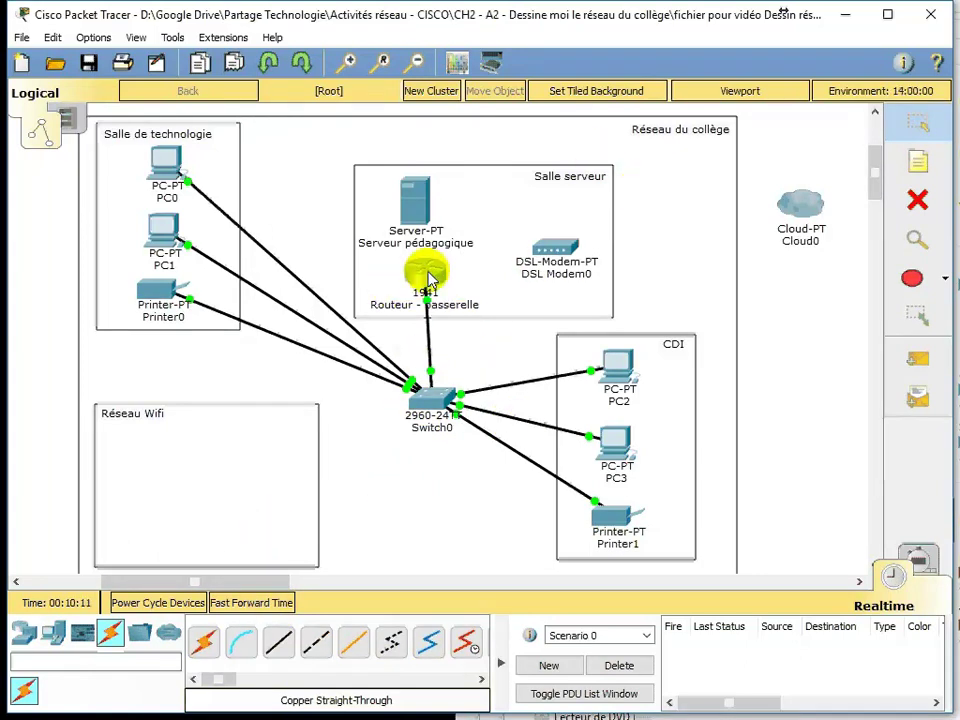
# - Connect GigabitEthernet0/1 on the gateway router to Port 1 of the DSL modem with a Copper Straight-Through cable
pyautogui.click(279, 641)
pyautogui.click(438, 276)
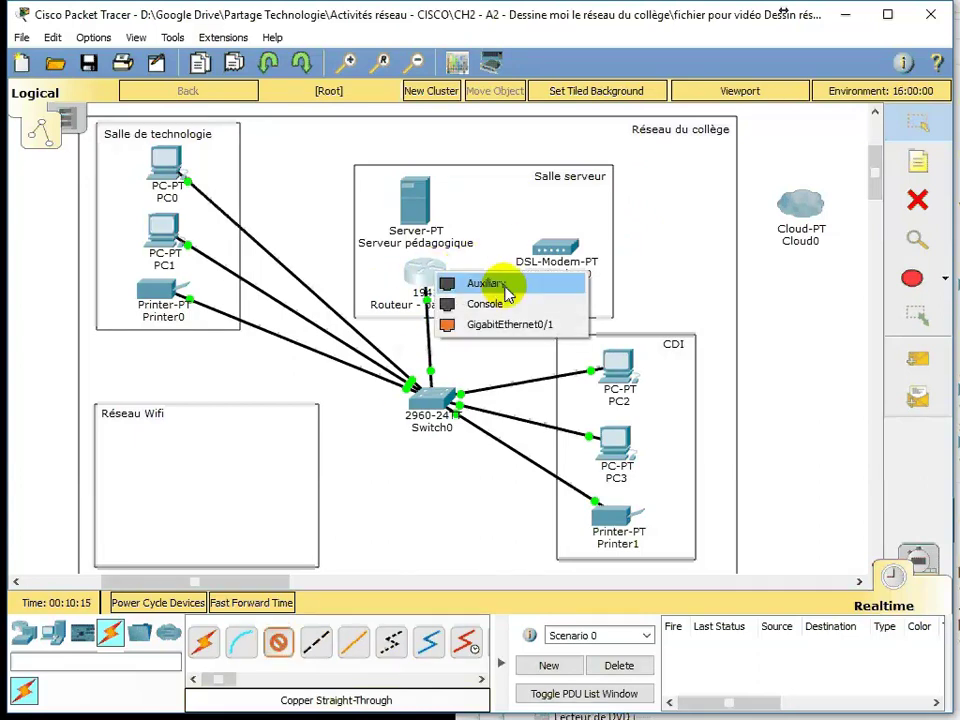
pyautogui.click(517, 325)
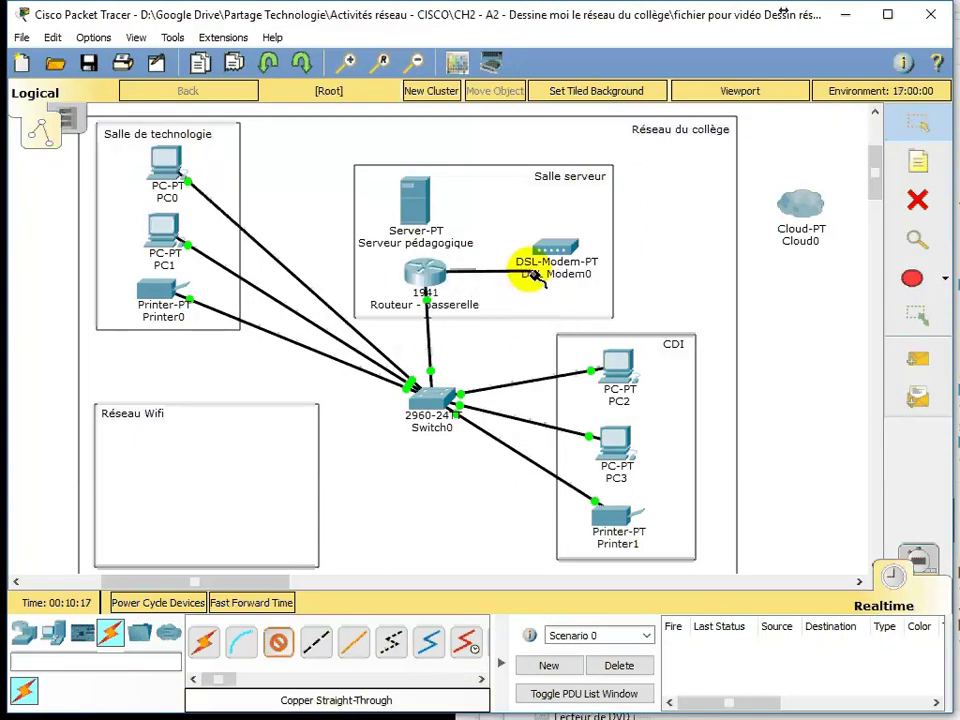
pyautogui.click(556, 248)
pyautogui.click(551, 247)
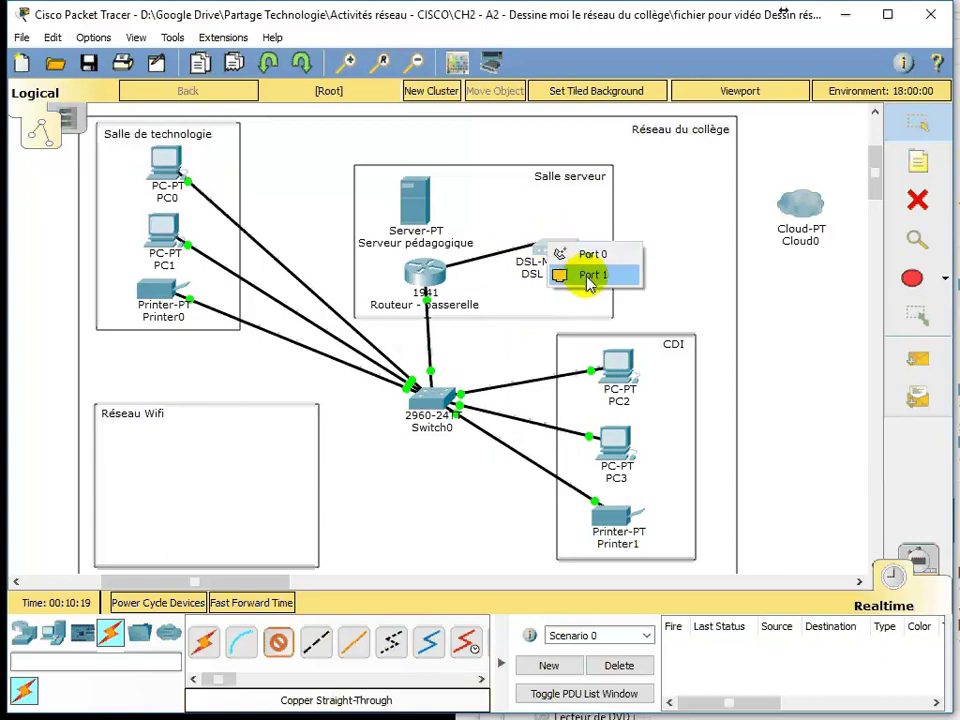
pyautogui.click(590, 276)
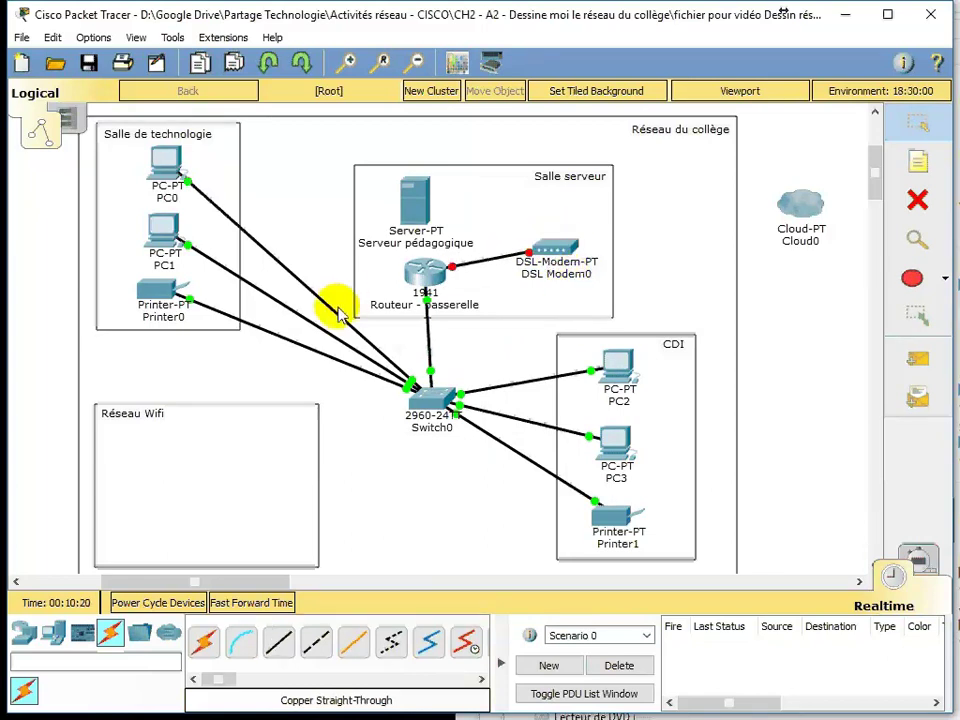
# - Turn on the GigabitEthernet0/1 port of the gateway router
pyautogui.click(428, 282)
pyautogui.click(345, 439)
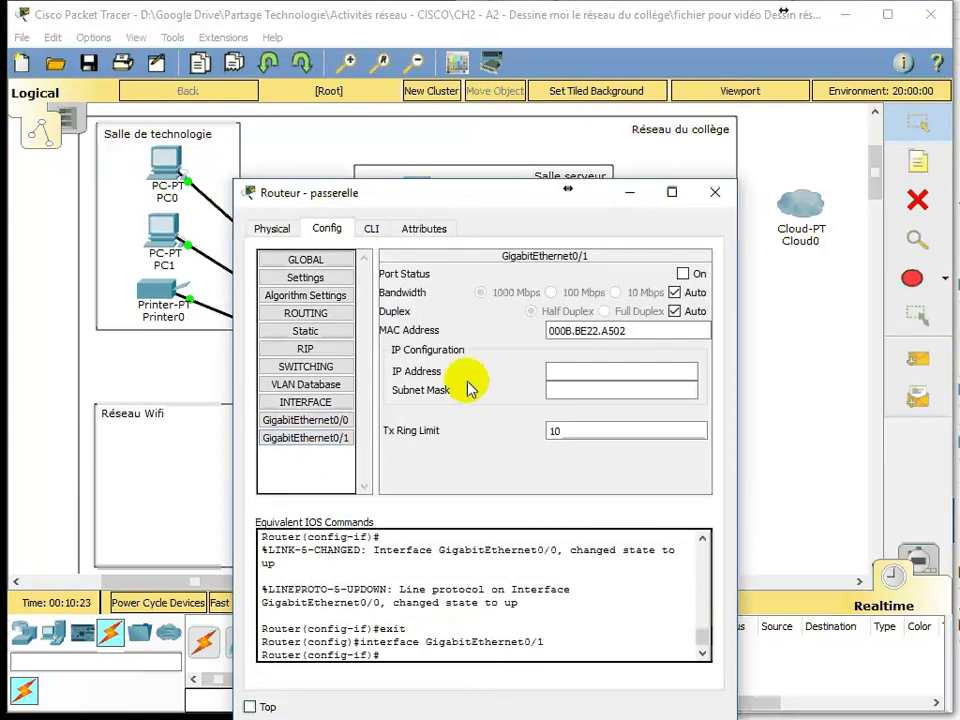
pyautogui.click(683, 273)
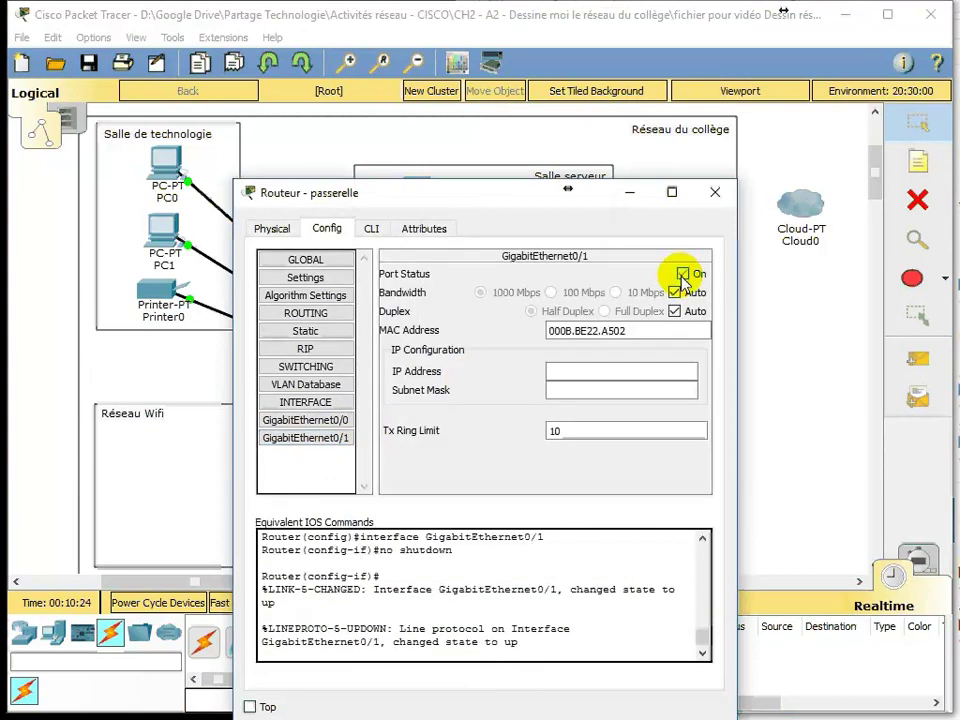
pyautogui.click(716, 196)
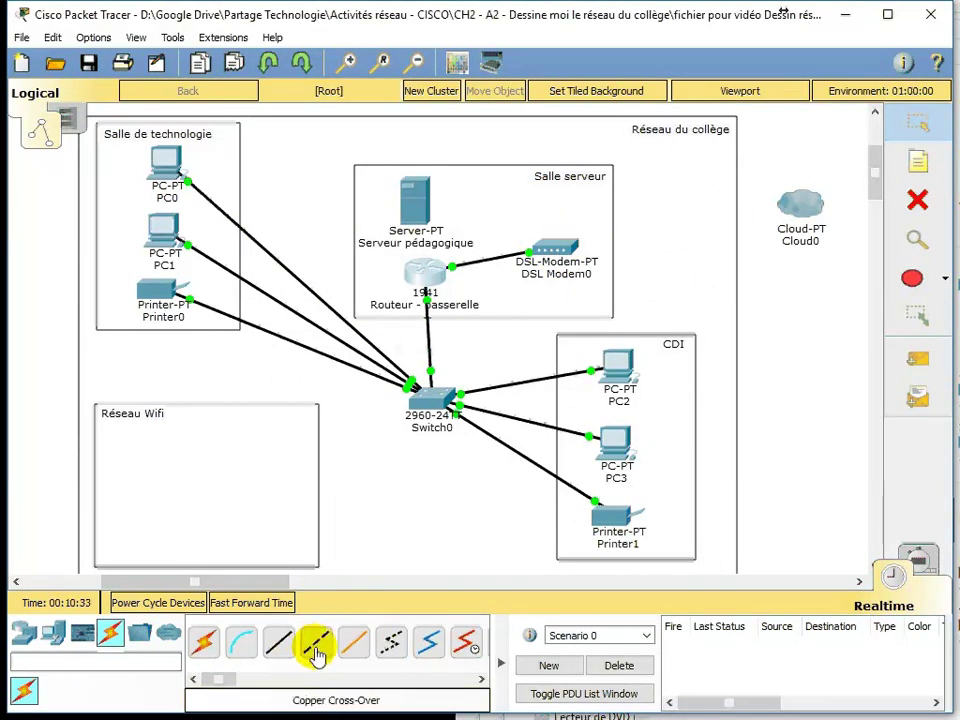
# - Connect Port 0 of the DSL modem to the Modem4 port of Cloud0 with a Phone cable
pyautogui.click(393, 645)
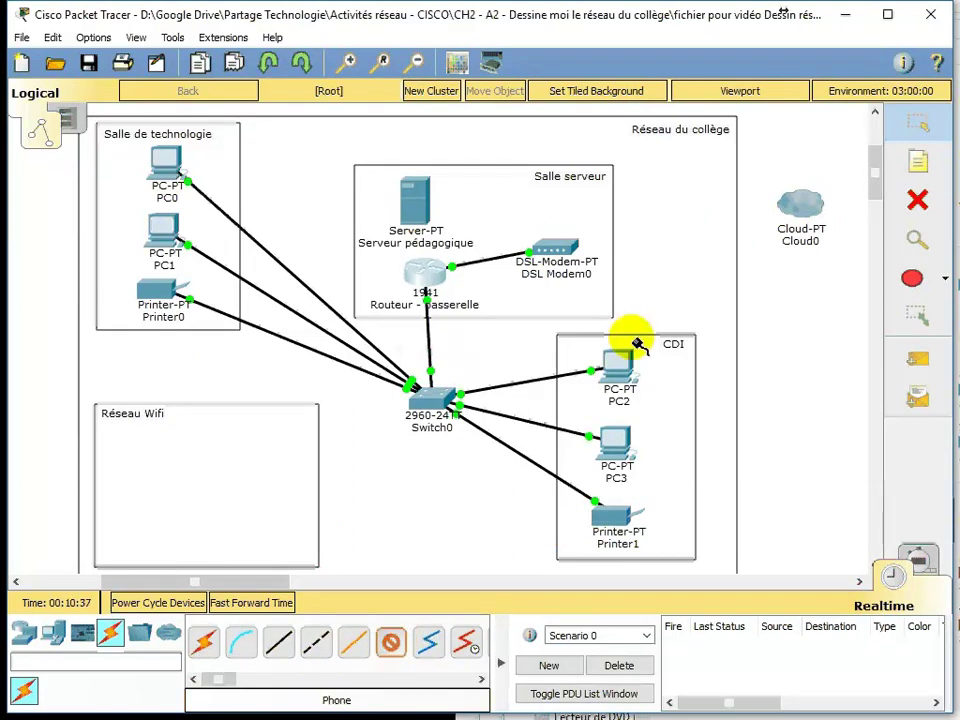
pyautogui.click(570, 245)
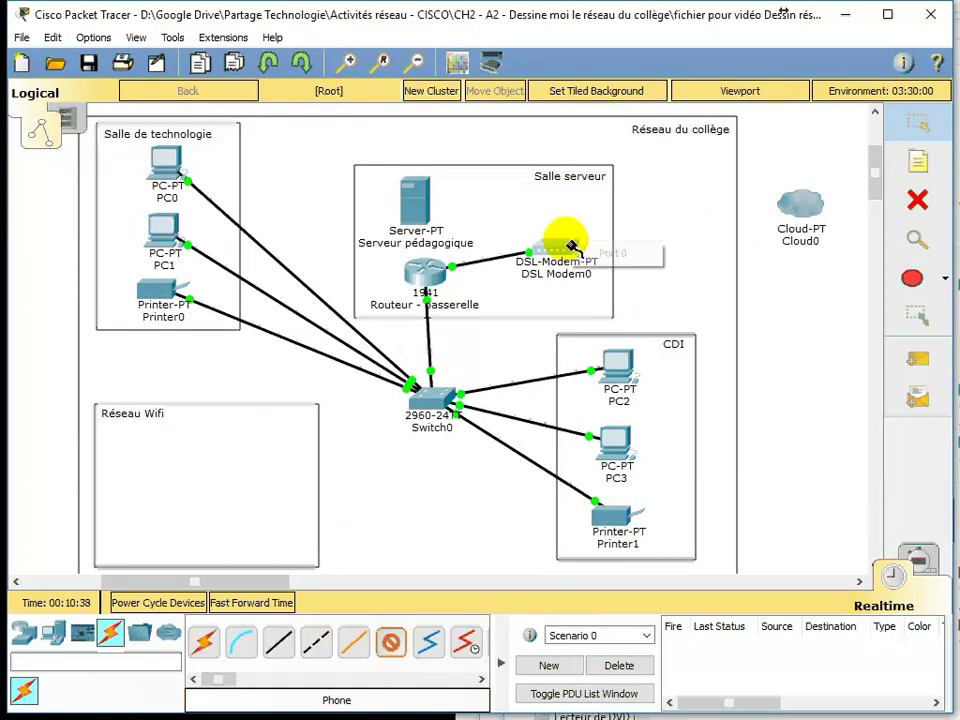
pyautogui.click(626, 258)
pyautogui.click(799, 196)
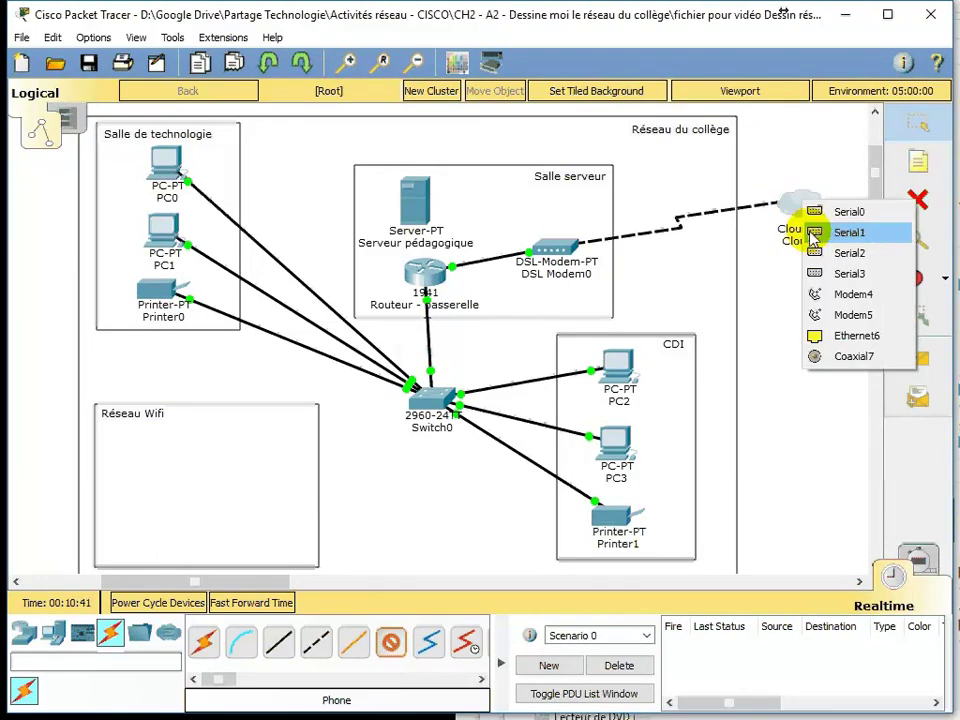
pyautogui.click(855, 294)
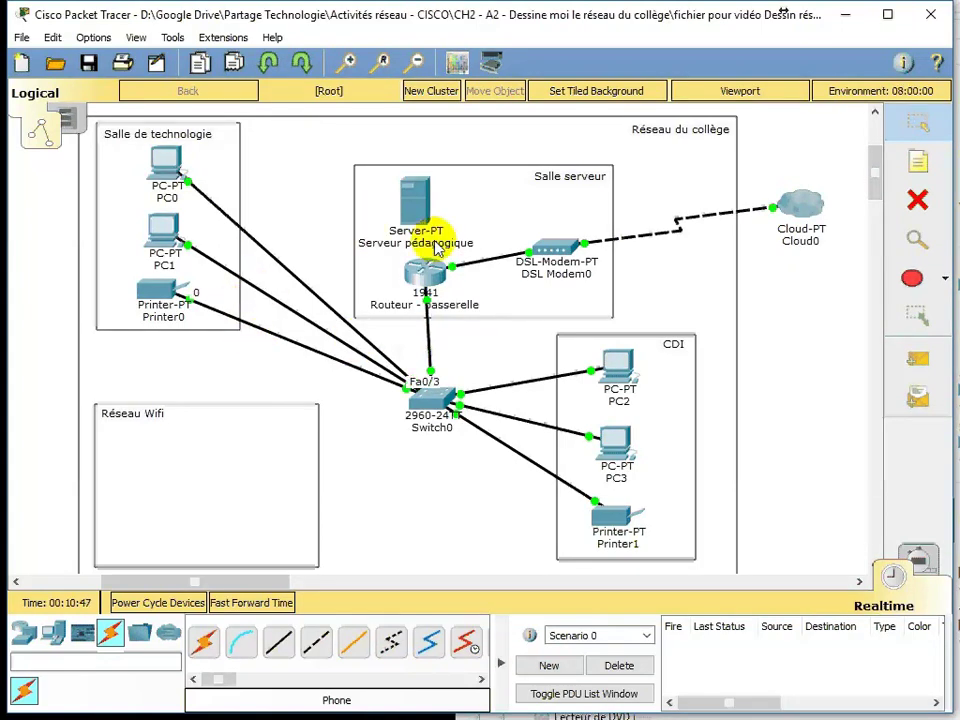
# - Rename the WAN cloud outside the Réseau du collège frame to "Internet"
pyautogui.click(812, 248)
pyautogui.click(812, 248)
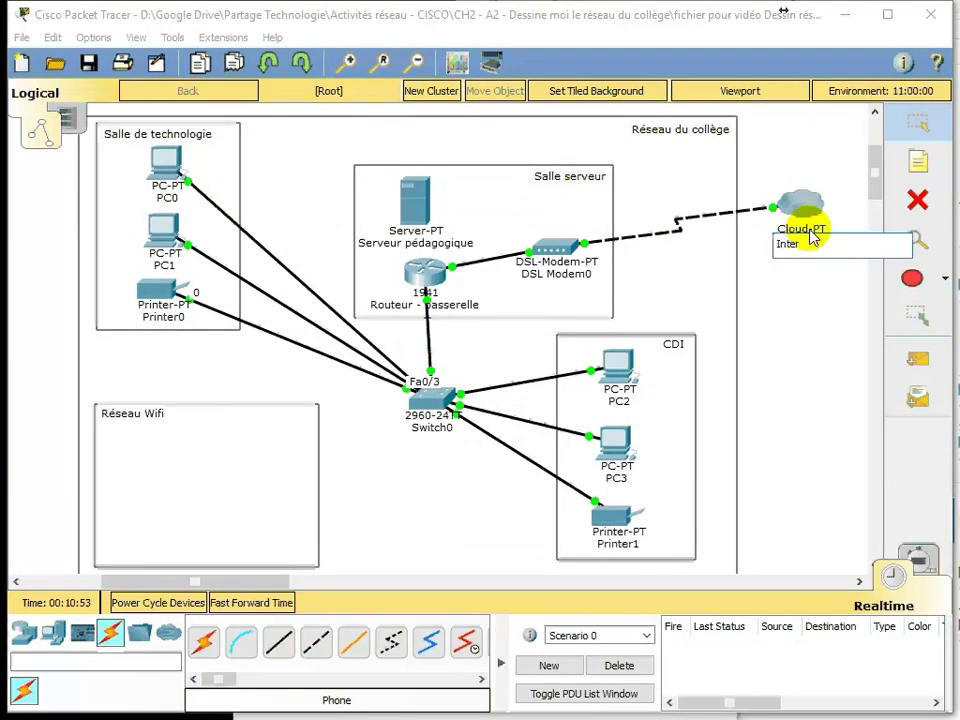
pyautogui.click(818, 285)
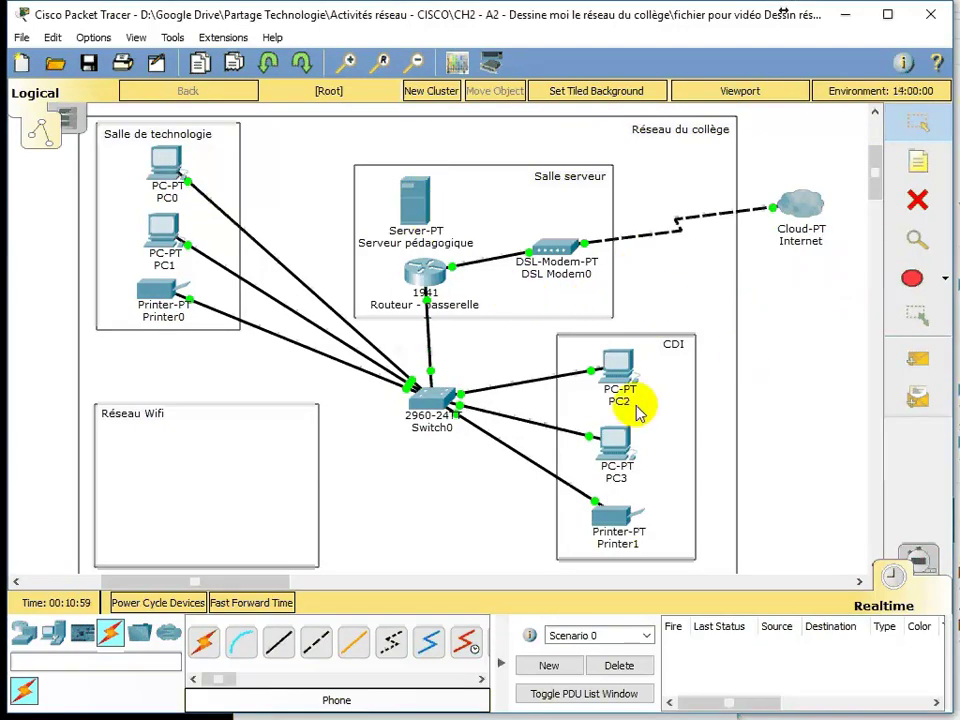
# - Move the gateway router closer to the DSL modem within the Salle serveur area
pyautogui.moveTo(432, 285); pyautogui.dragTo(476, 274)
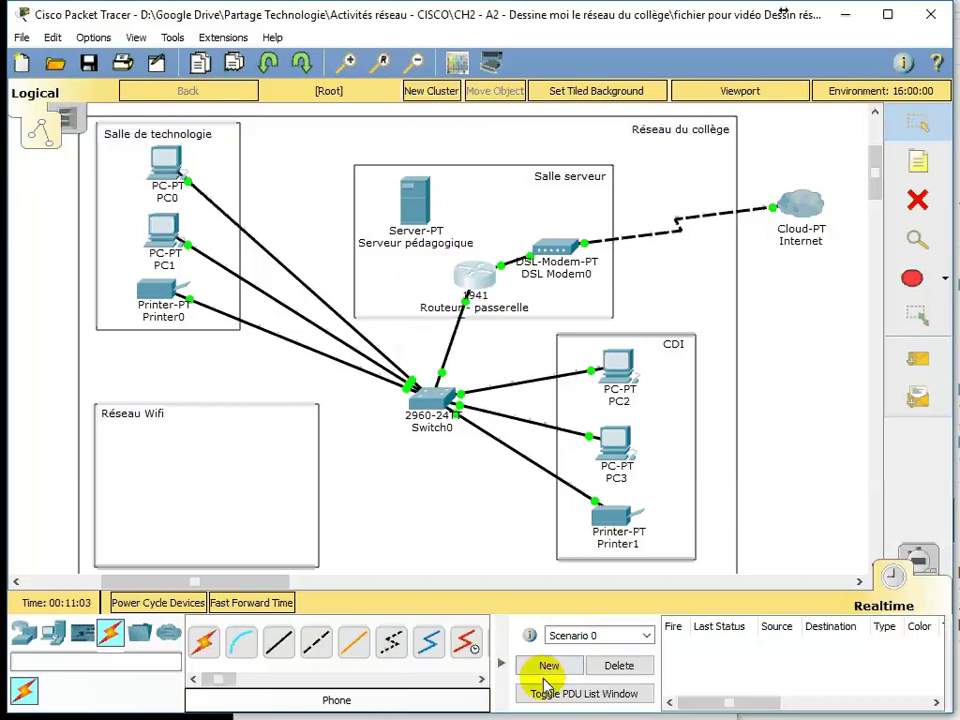
# - Connect the server's FastEthernet0 port to FastEthernet0/7 of Switch0 with a Copper Straight-Through cable and fast-forward the simulation time
pyautogui.click(283, 658)
pyautogui.click(430, 208)
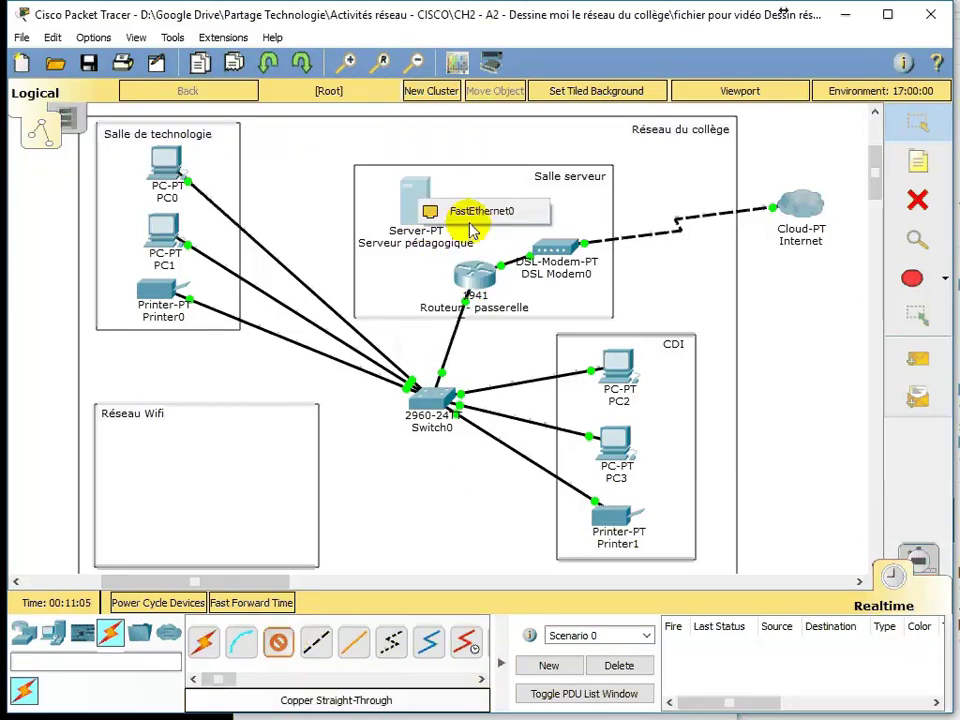
pyautogui.click(495, 209)
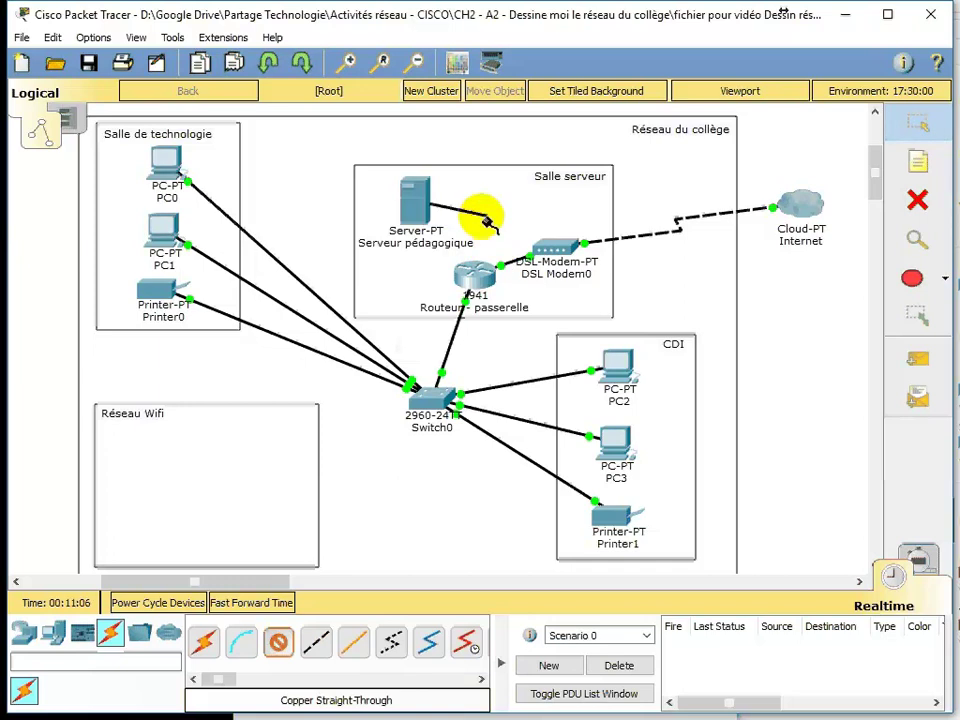
pyautogui.click(437, 394)
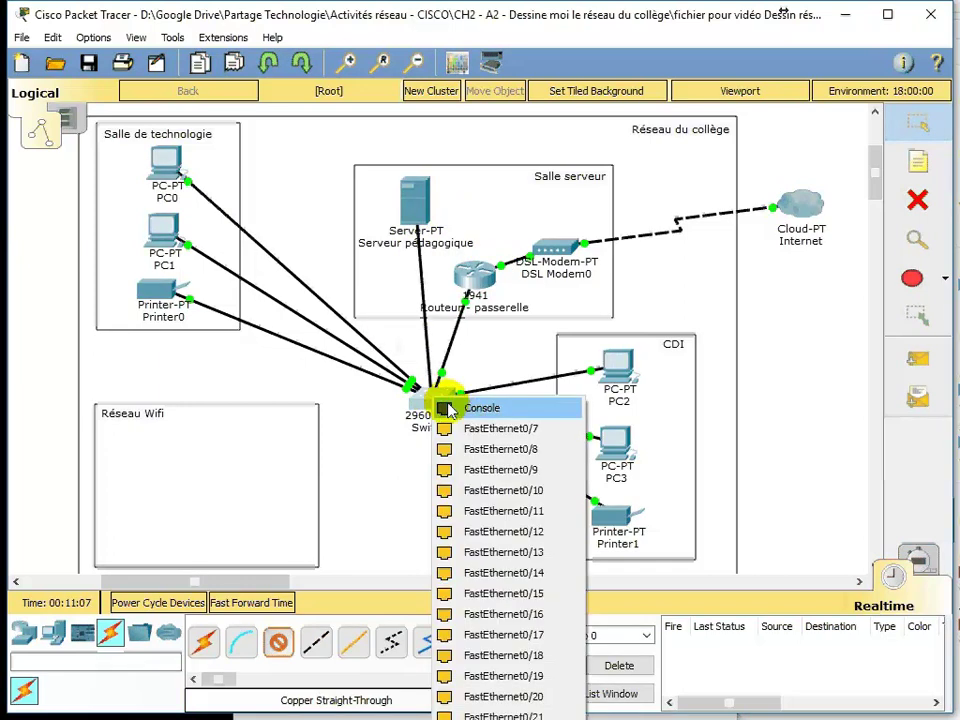
pyautogui.click(488, 430)
pyautogui.click(268, 612)
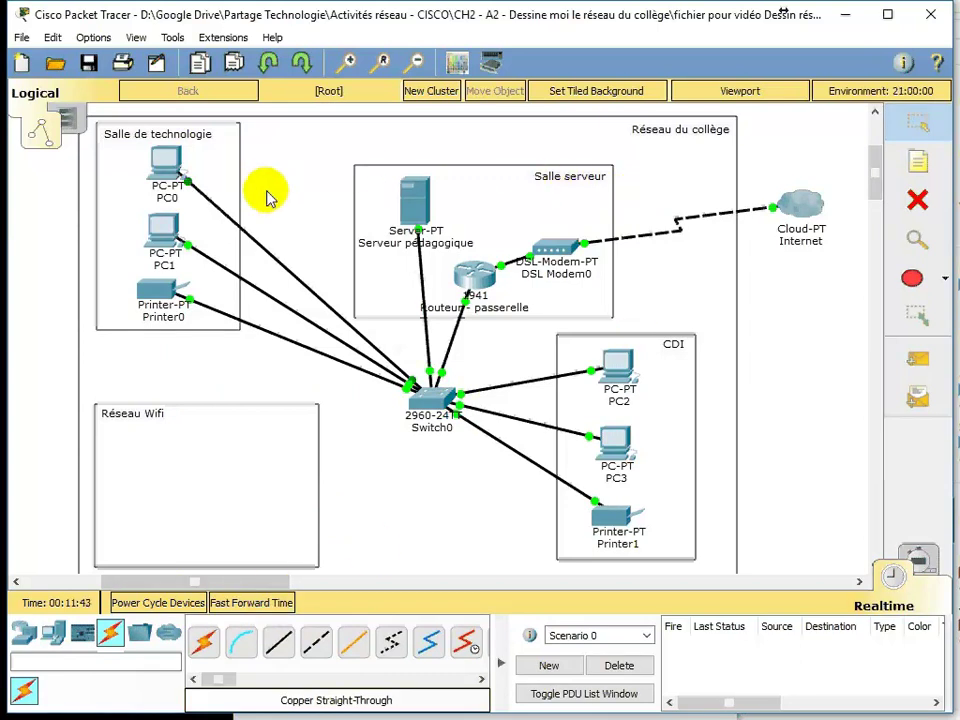
# - Rename the DSL modem as "Modem" and the printer in the CDI area as "Imprimante"
pyautogui.click(562, 276)
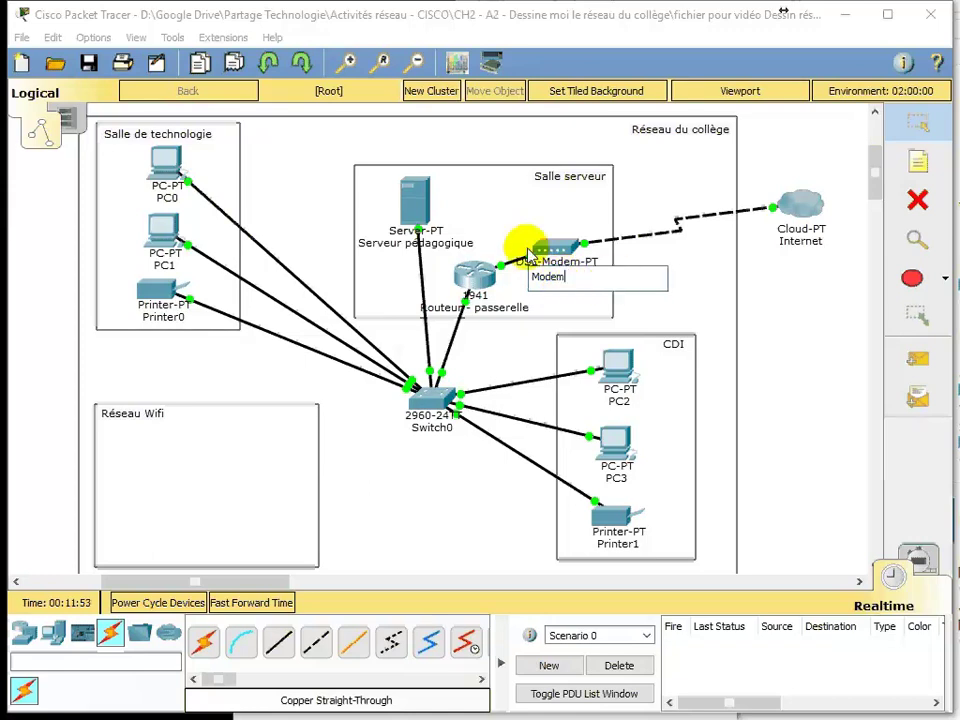
pyautogui.click(298, 182)
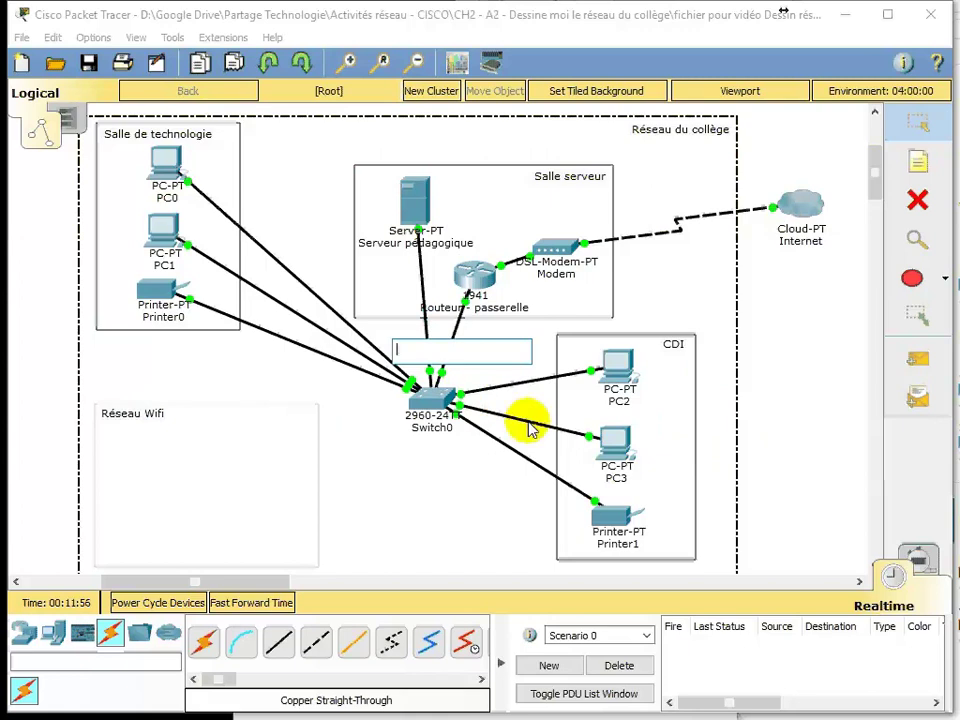
pyautogui.click(610, 545)
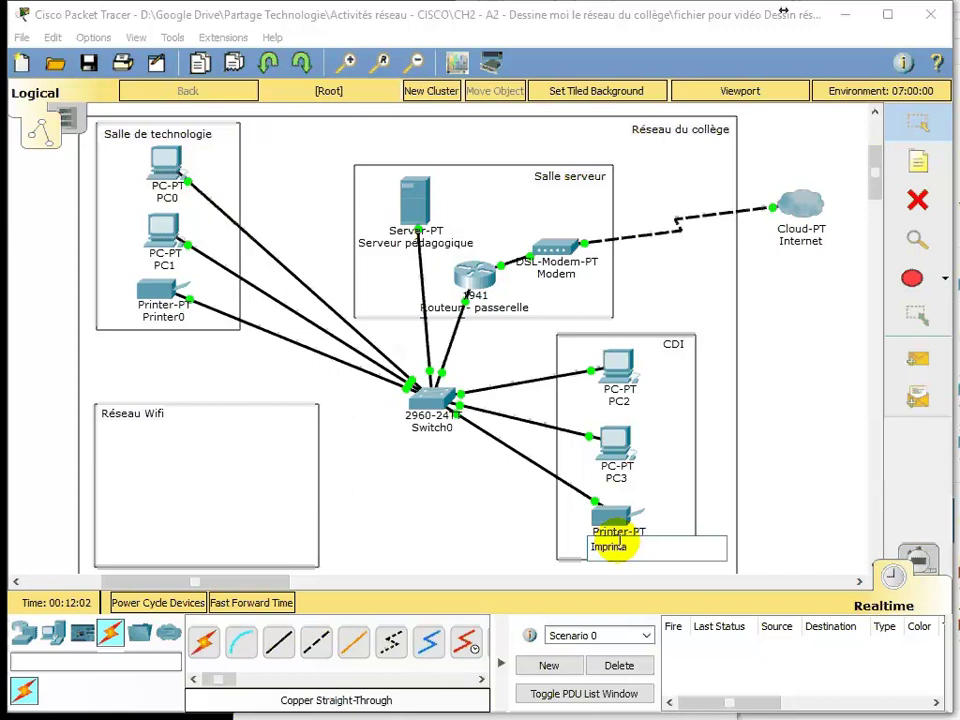
pyautogui.click(439, 529)
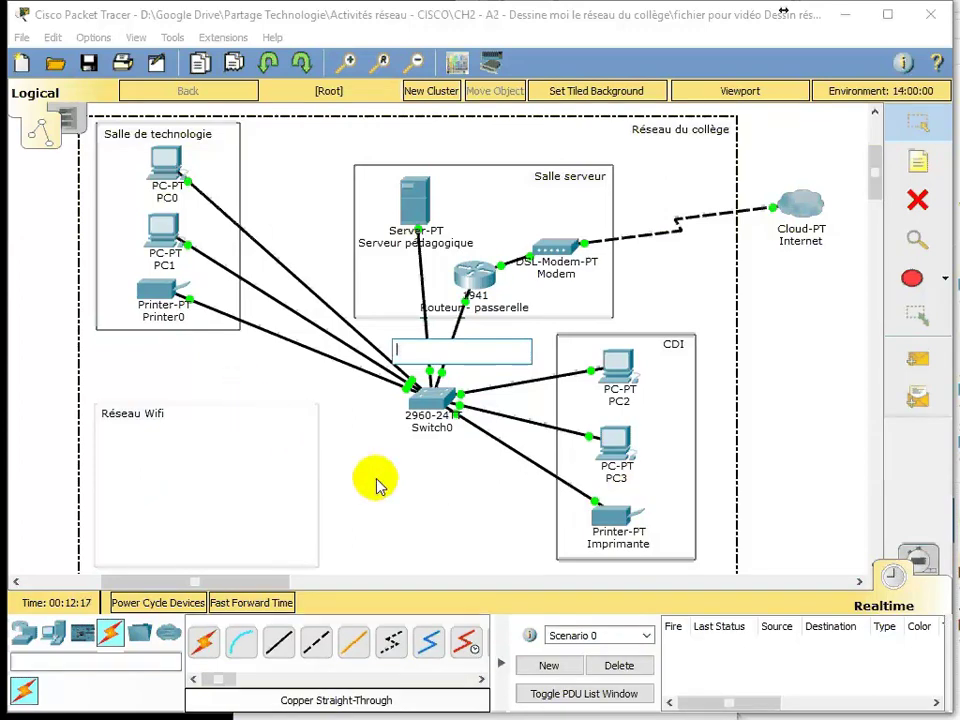
# - Place a WRT300N wireless router in the Réseau Wifi area, near the frame's upper right corner
pyautogui.click(21, 643)
pyautogui.click(21, 643)
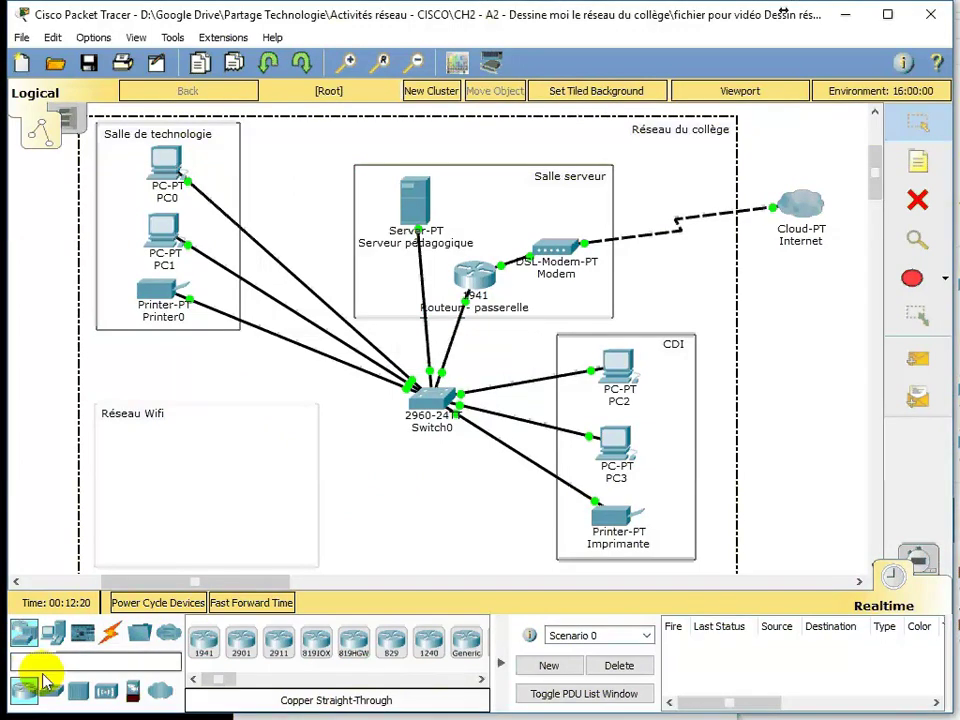
pyautogui.click(105, 690)
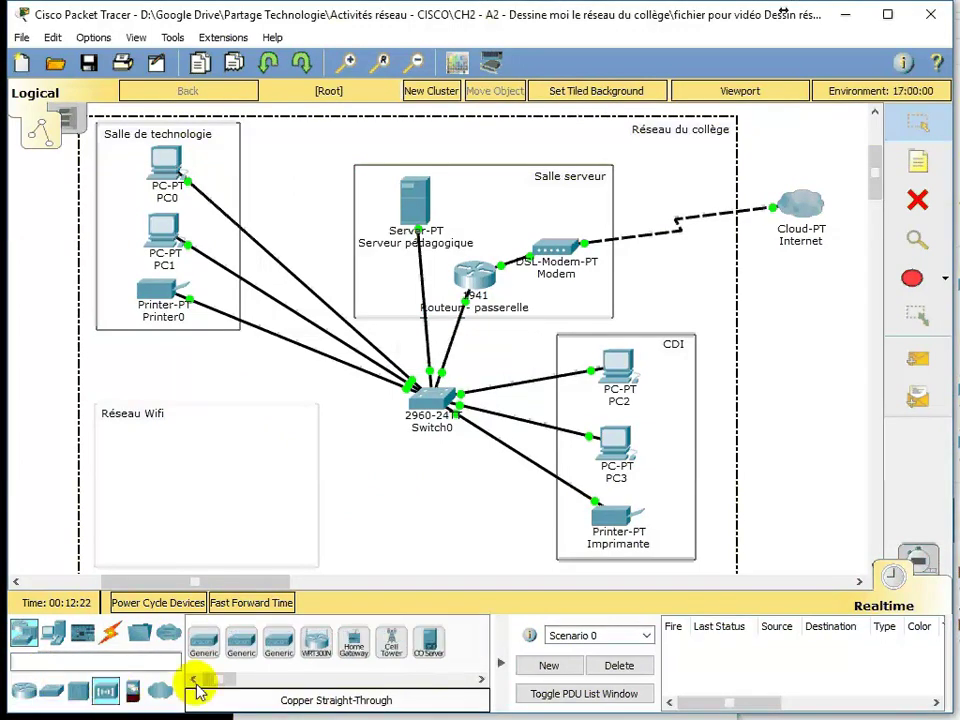
pyautogui.click(316, 645)
pyautogui.click(297, 495)
pyautogui.moveTo(297, 500); pyautogui.dragTo(265, 452)
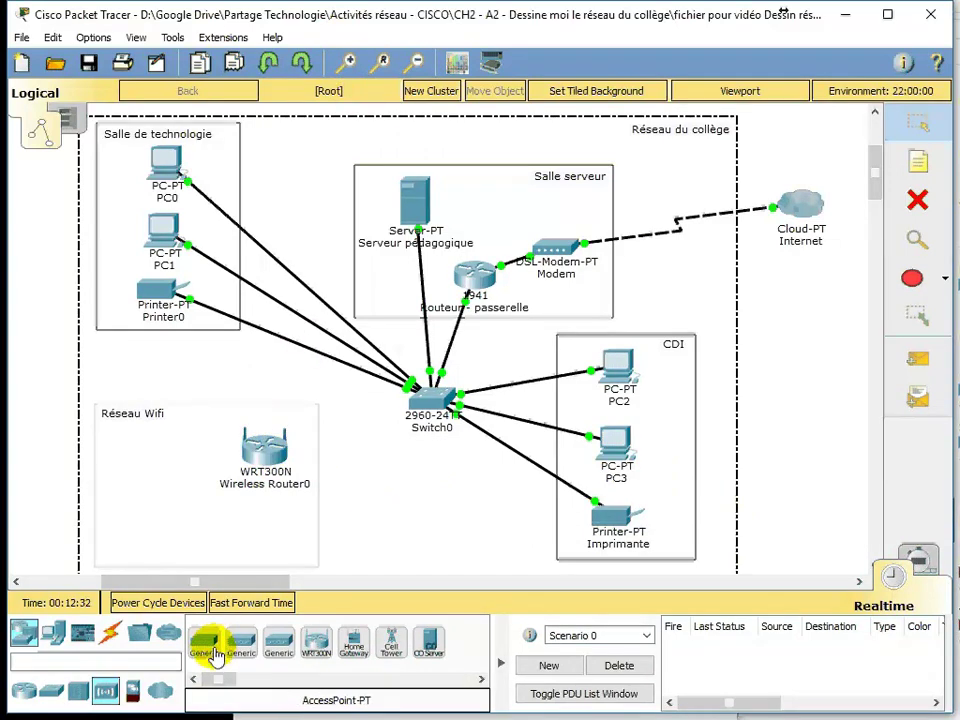
# - Connect FastEthernet0/8 of Switch0 to the Internet port of the WRT300N wireless router with a Copper Straight-Through cable
pyautogui.click(110, 633)
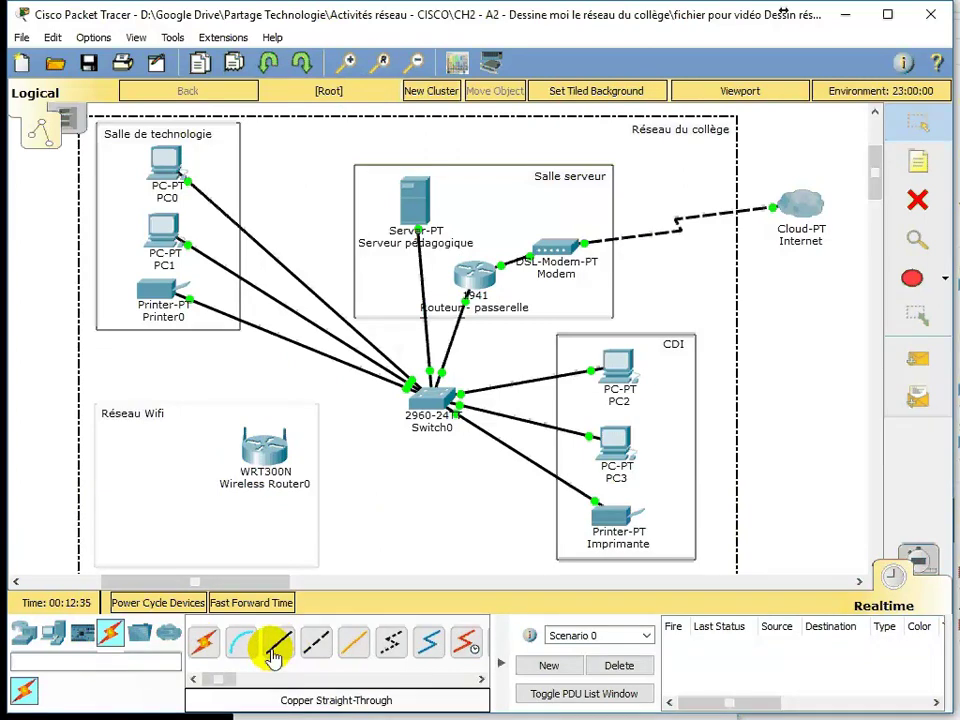
pyautogui.click(275, 648)
pyautogui.click(425, 392)
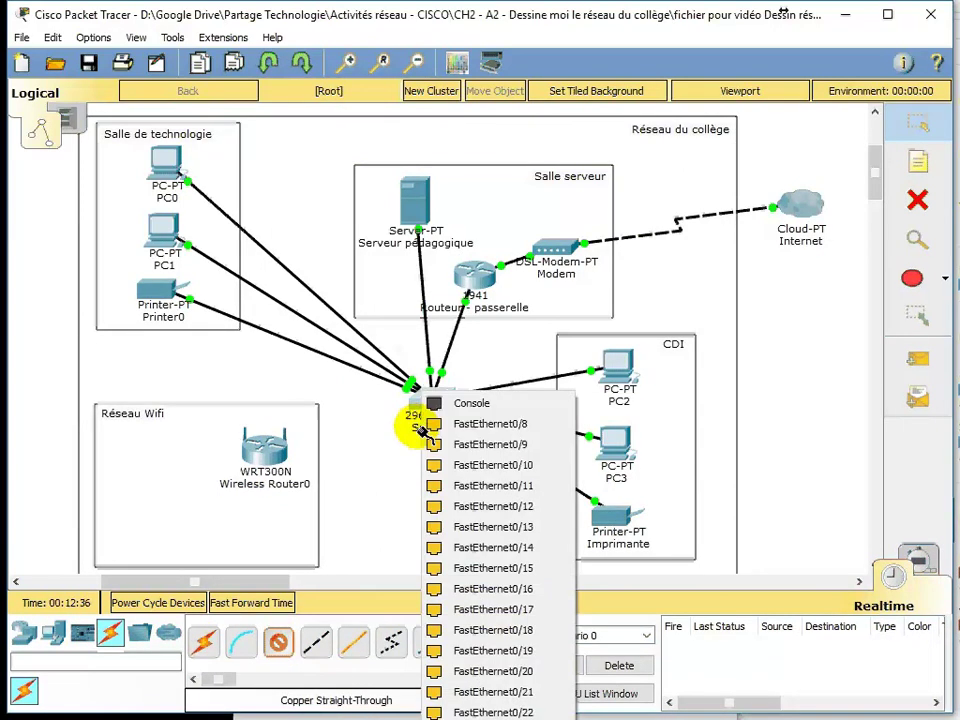
pyautogui.click(485, 426)
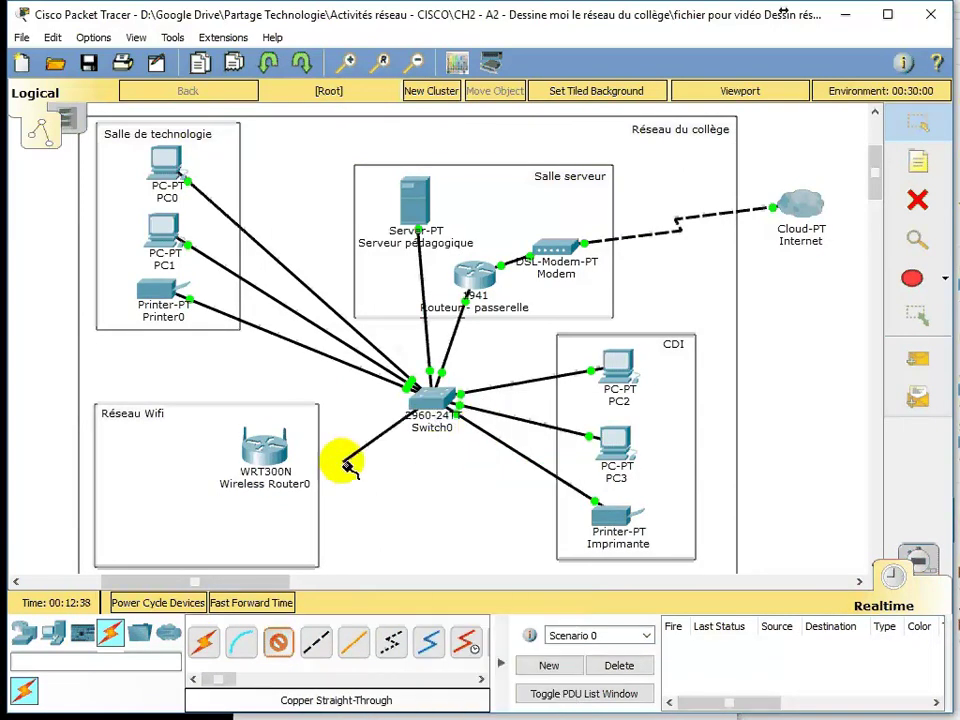
pyautogui.click(263, 446)
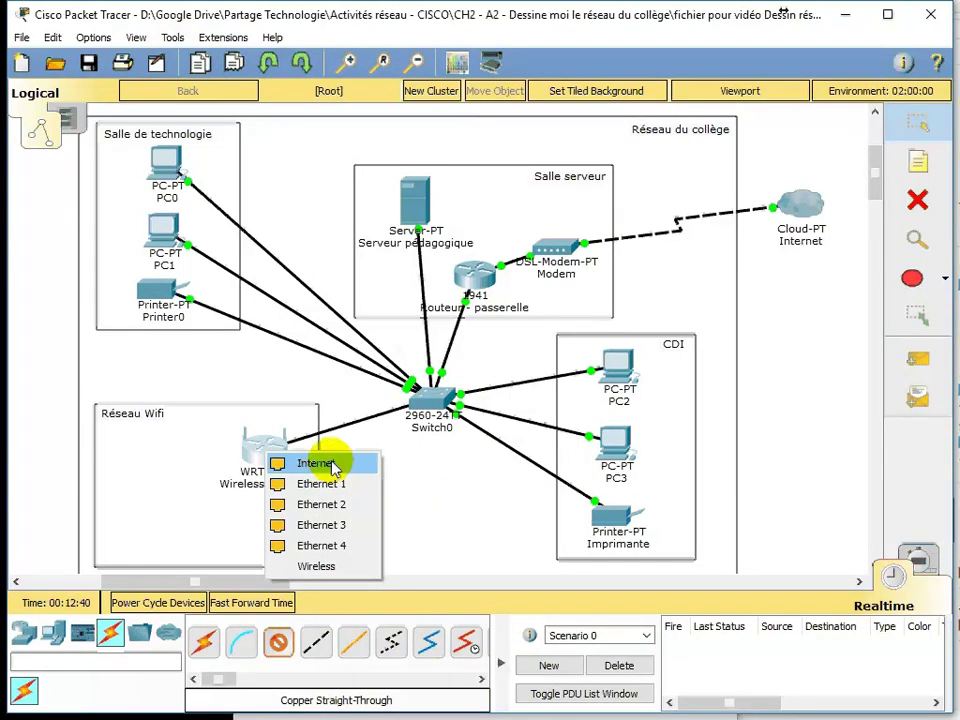
pyautogui.click(331, 464)
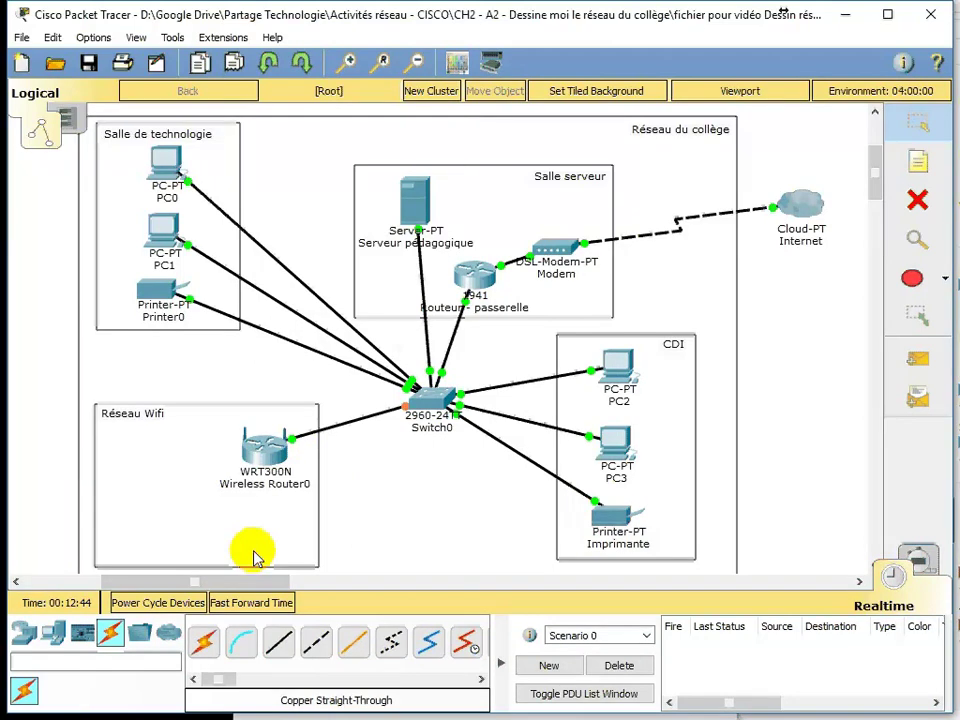
# - Add a wireless tablet and a laptop to the Réseau Wifi area, with the tablet beside the wireless router and the laptop below it
pyautogui.click(55, 628)
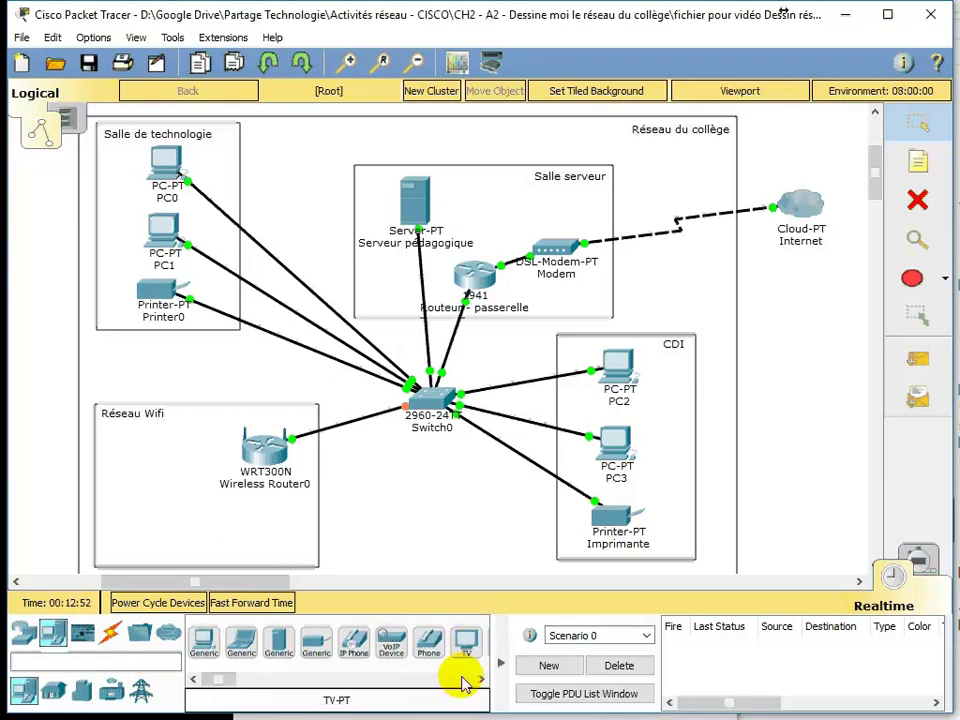
pyautogui.click(482, 679)
pyautogui.moveTo(429, 643); pyautogui.dragTo(147, 478)
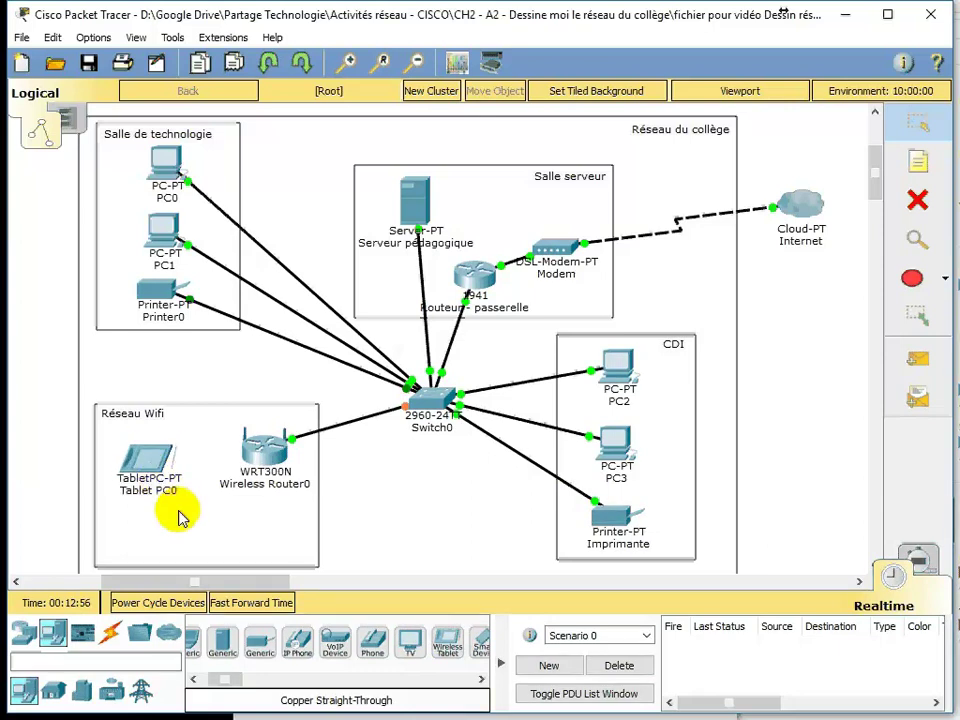
pyautogui.moveTo(238, 681); pyautogui.dragTo(192, 522)
pyautogui.moveTo(133, 456); pyautogui.dragTo(128, 440)
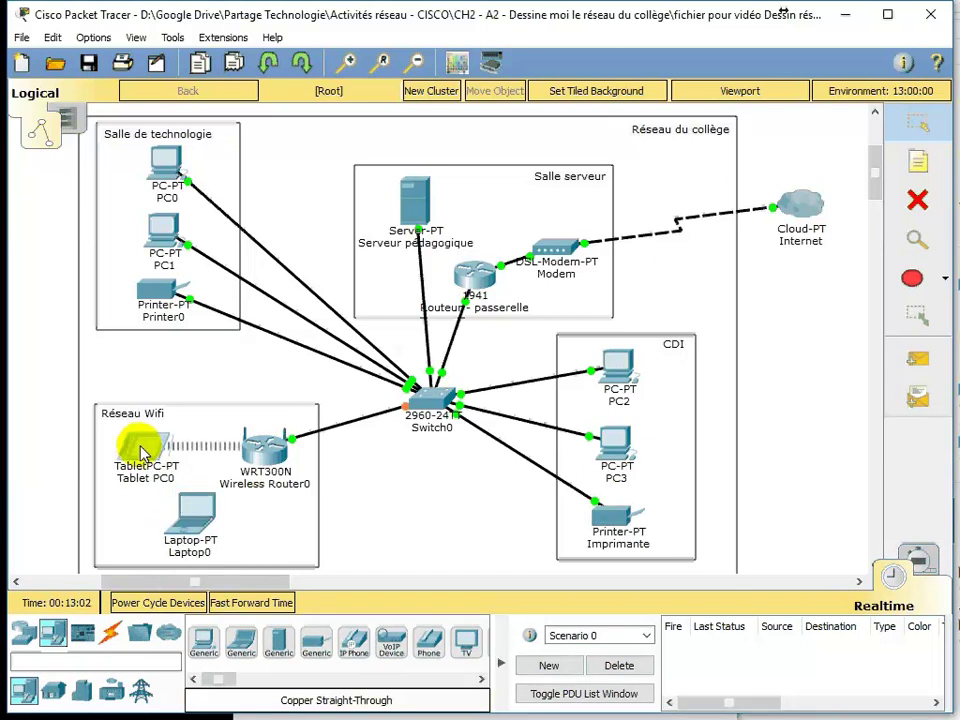
pyautogui.moveTo(187, 528); pyautogui.dragTo(171, 530)
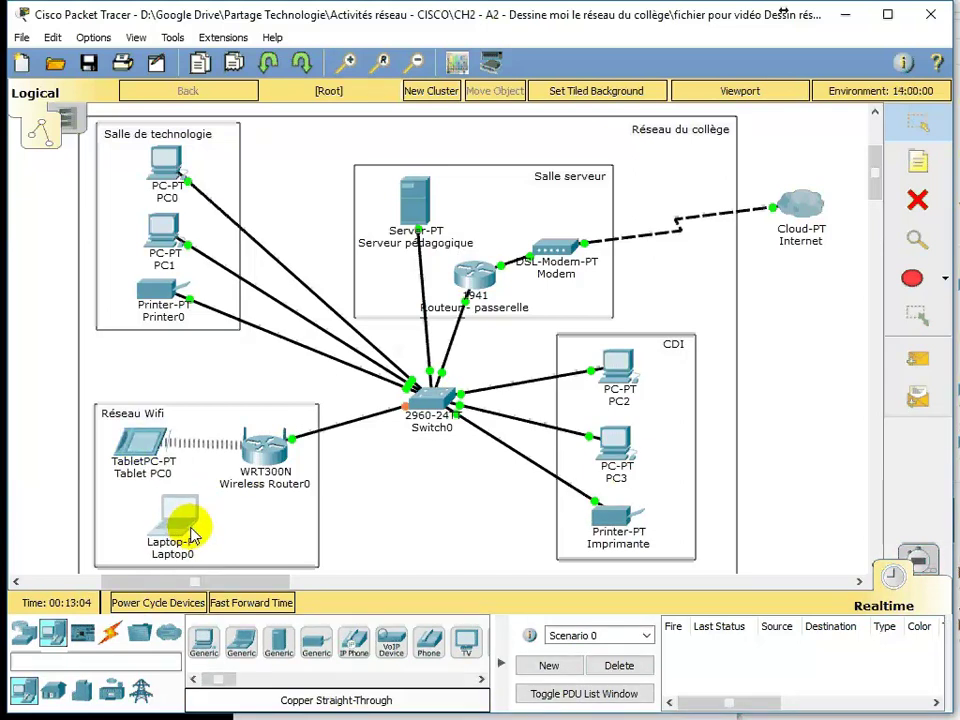
# - Replace the laptop's Ethernet module with the WPC300N wireless module
pyautogui.click(182, 530)
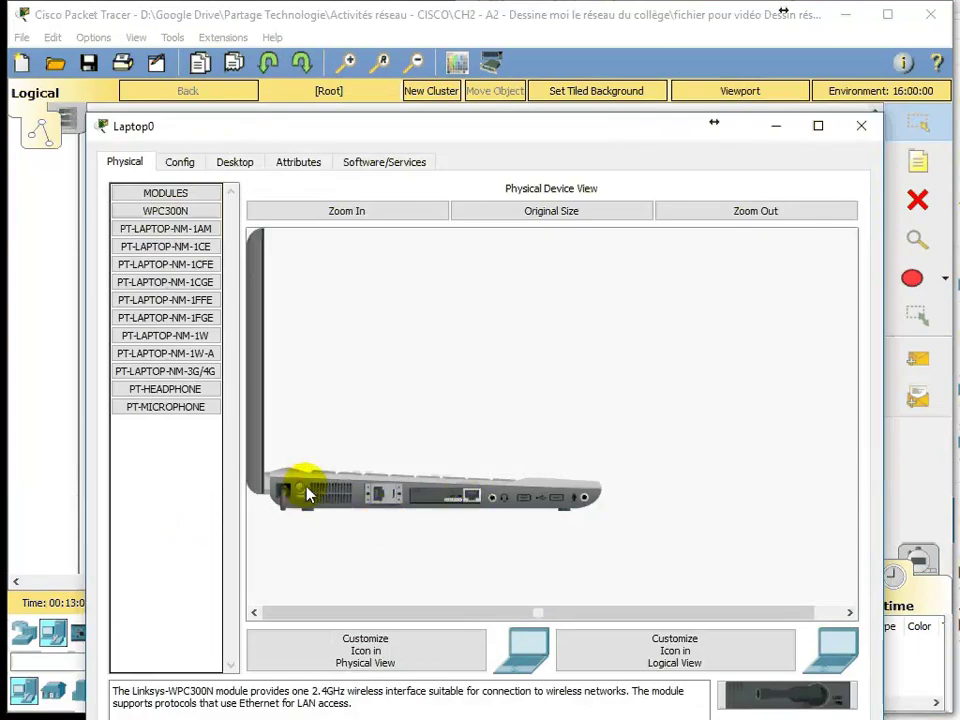
pyautogui.moveTo(408, 503); pyautogui.dragTo(451, 506)
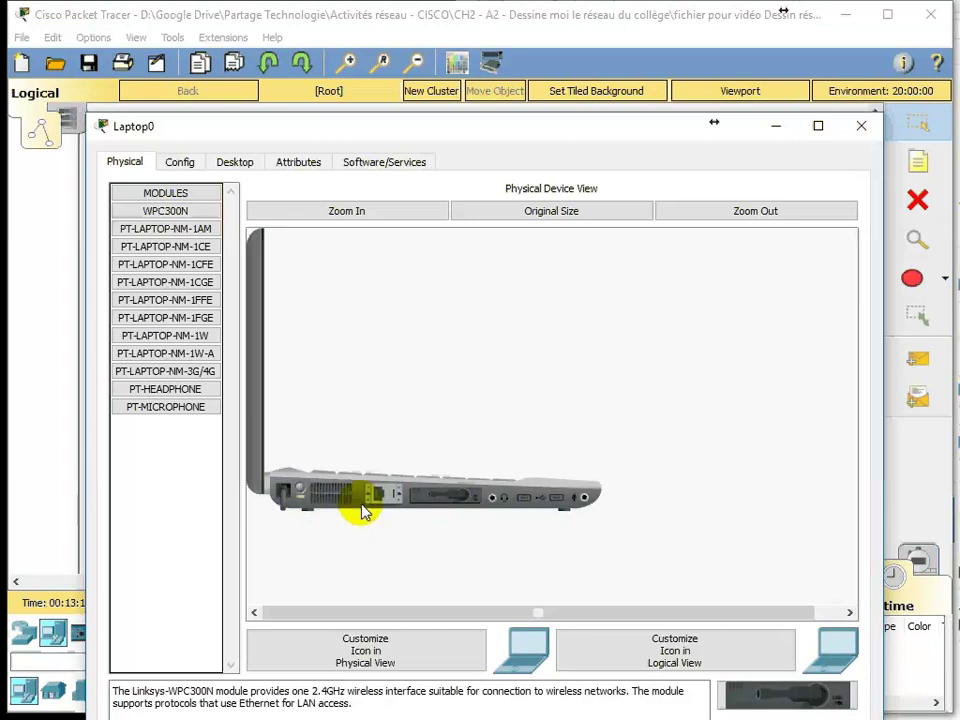
pyautogui.click(861, 127)
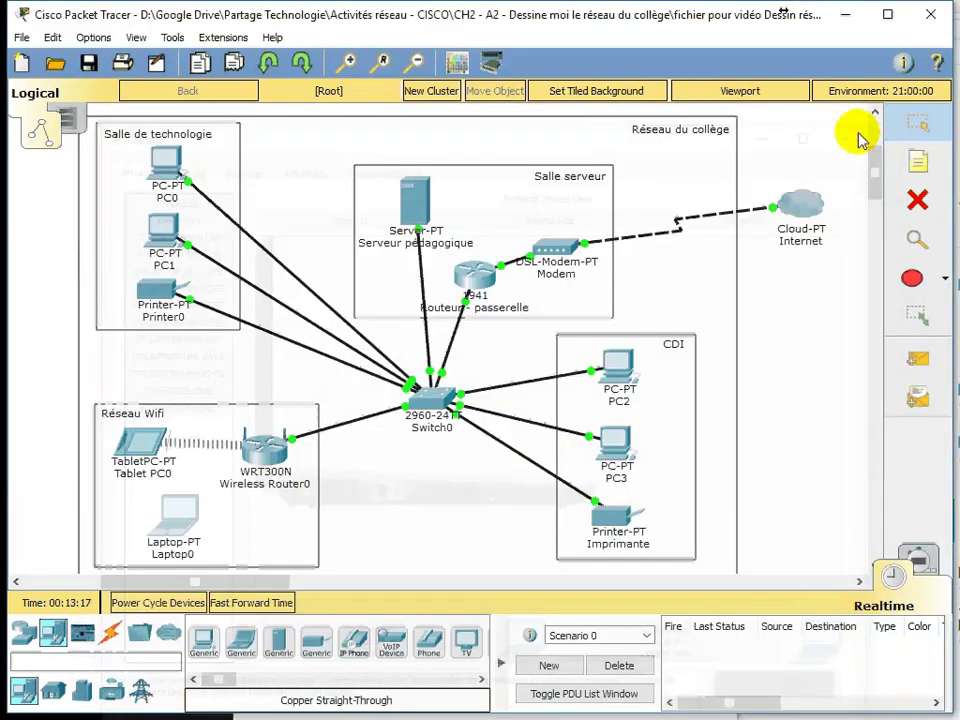
# - Rename the laptop as "PC portable" and the tablet as "Tablette" in the Réseau Wifi area
pyautogui.click(172, 556)
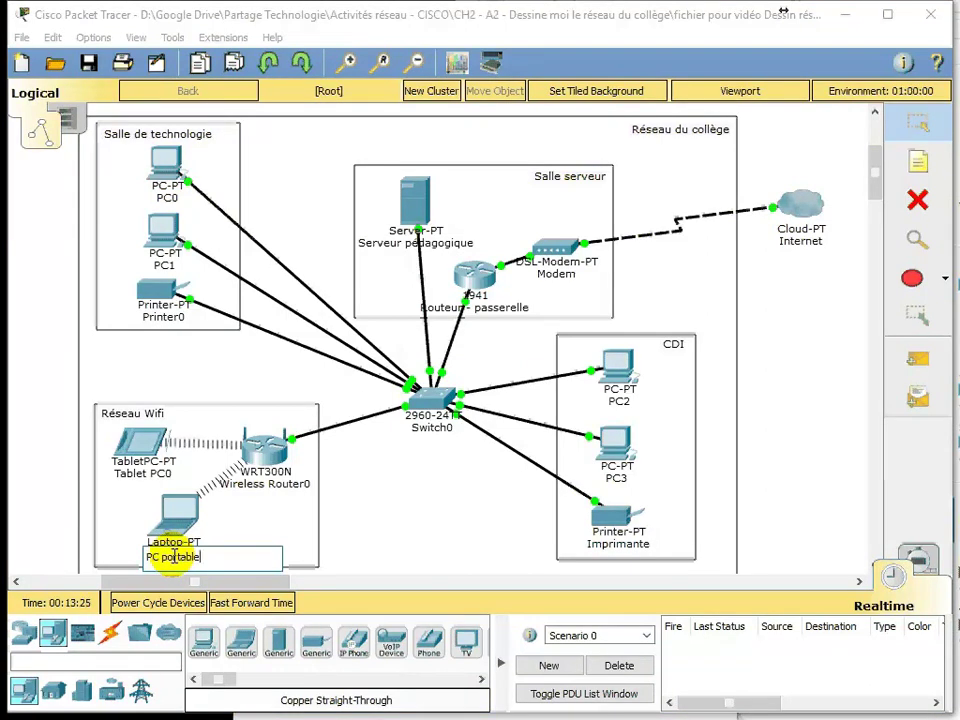
pyautogui.click(145, 476)
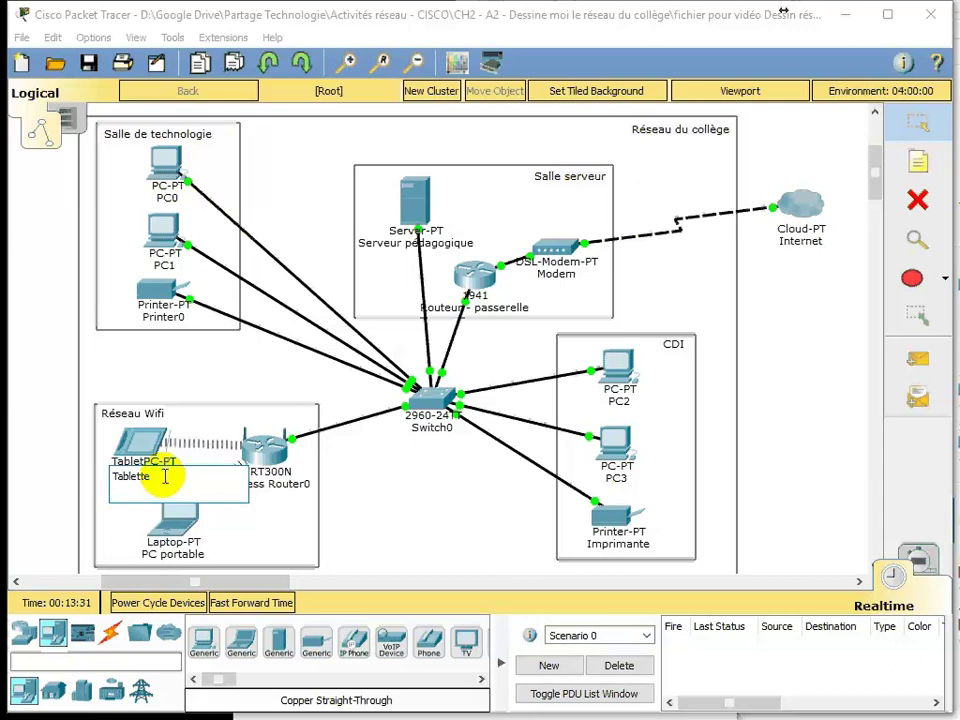
pyautogui.click(396, 499)
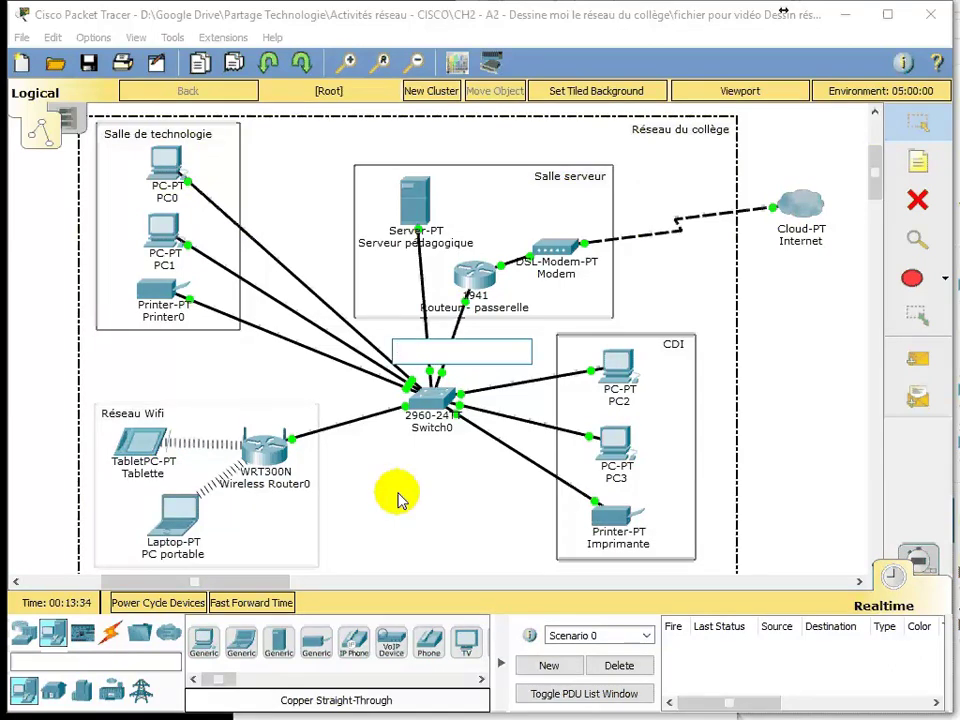
pyautogui.click(784, 479)
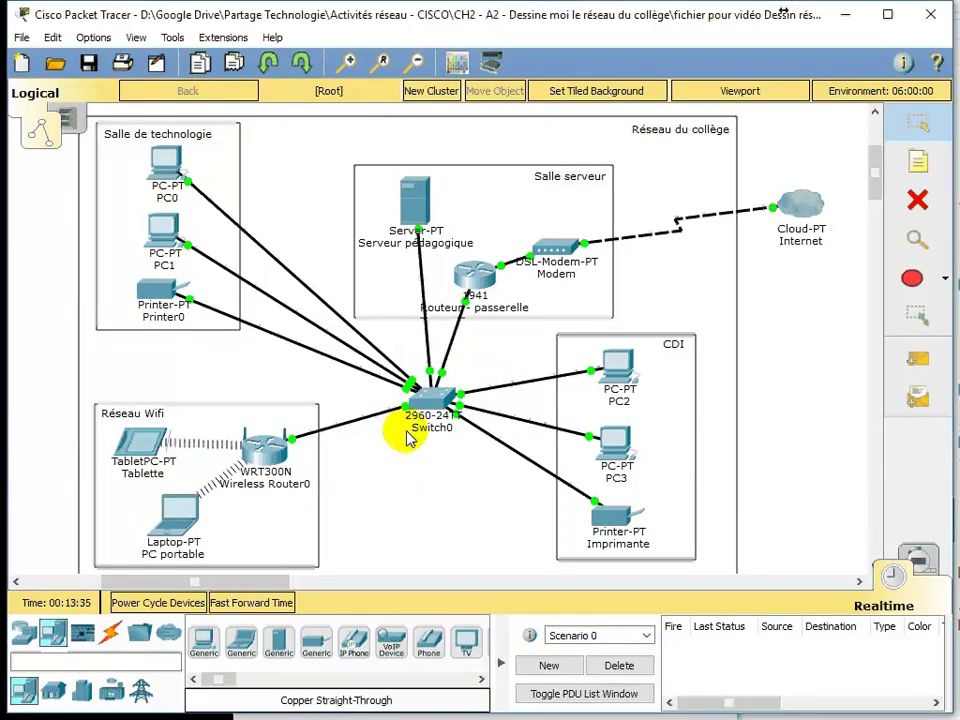
# - Rename the central 2960 switch as "Commutation"
pyautogui.click(446, 440)
pyautogui.click(443, 430)
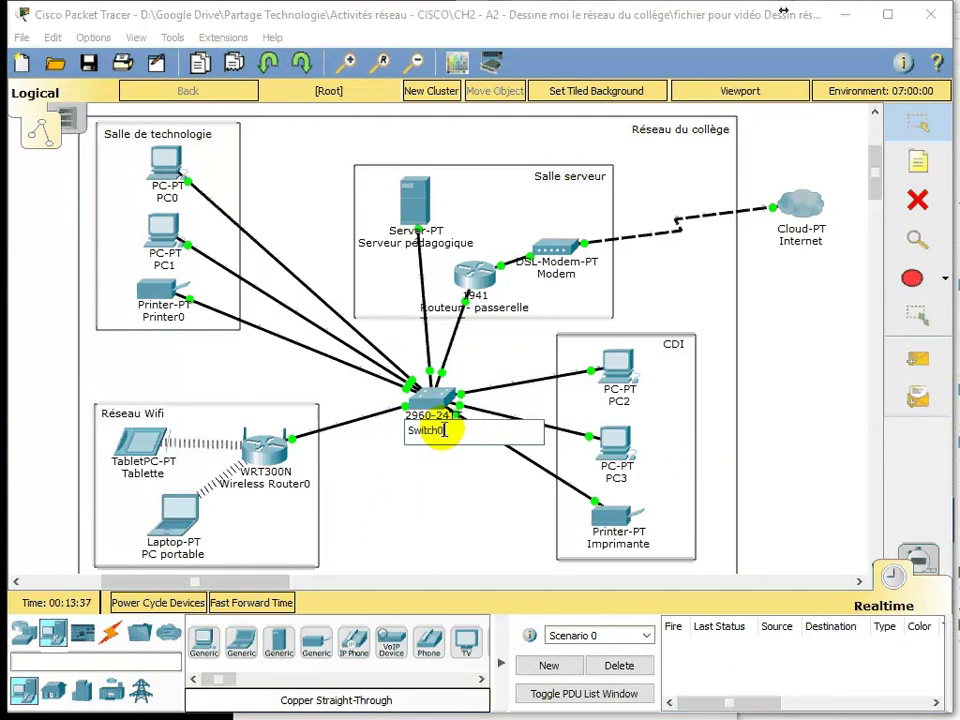
pyautogui.press('BackSpace')
pyautogui.press('BackSpace')
pyautogui.press('BackSpace')
pyautogui.press('BackSpace')
pyautogui.press('BackSpace')
pyautogui.write('Commutatio')
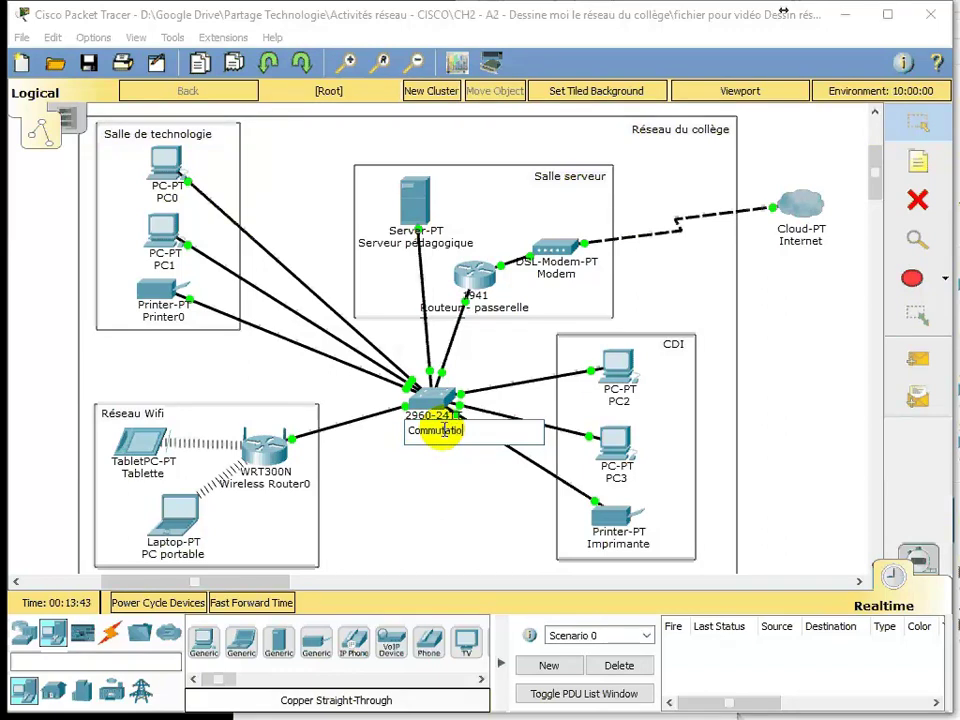
pyautogui.write('n')
pyautogui.click(776, 472)
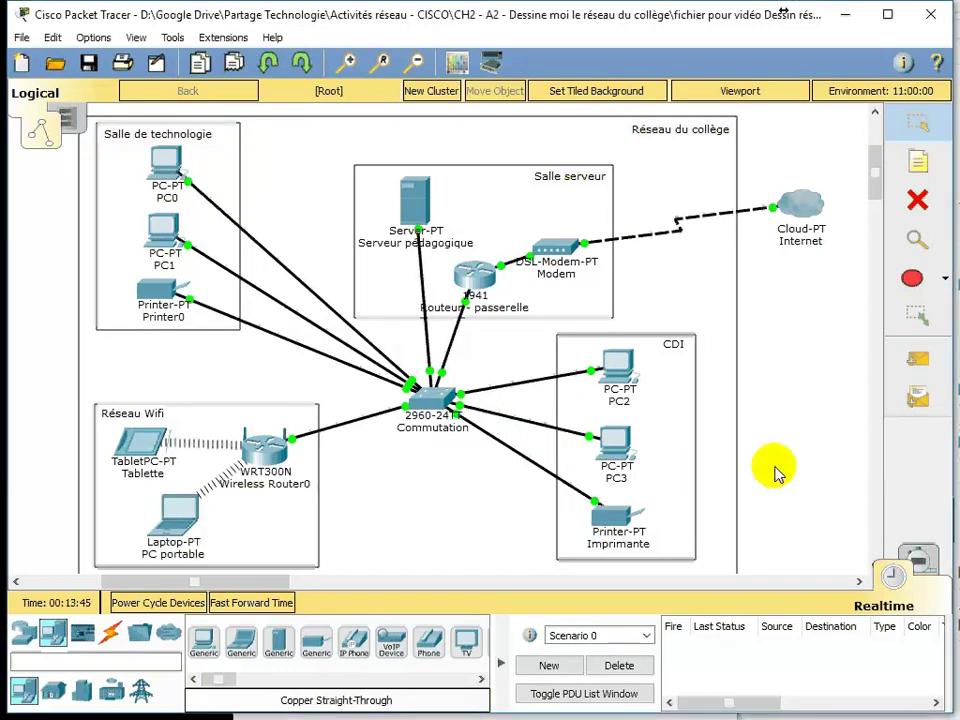